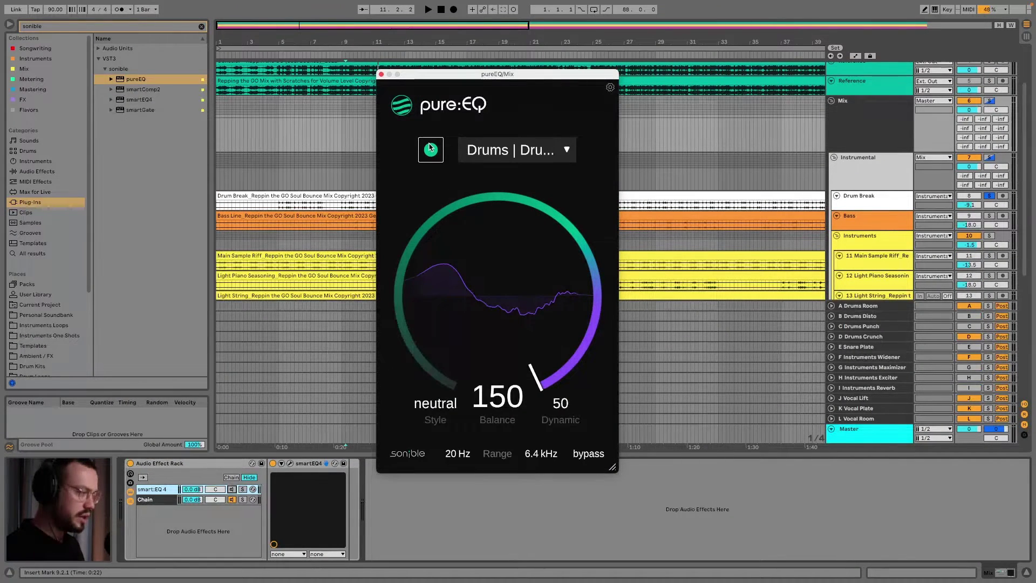
Select the Drums | Drumset profile in pure:EQ and start its learning while the mix plays from bar 9.
{"action": "left_click", "coordinate": [530, 151]}
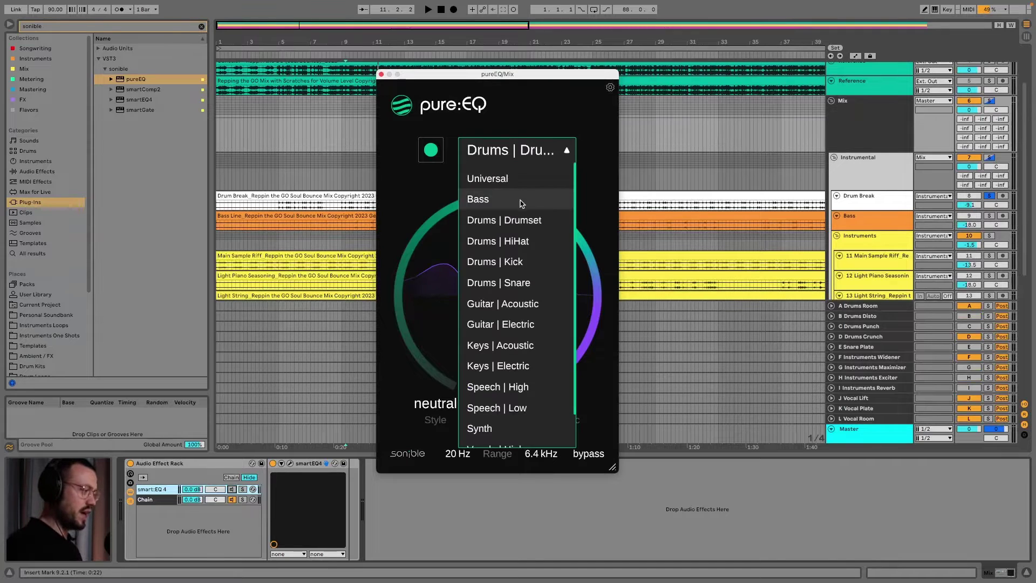
{"action": "left_click", "coordinate": [504, 283]}
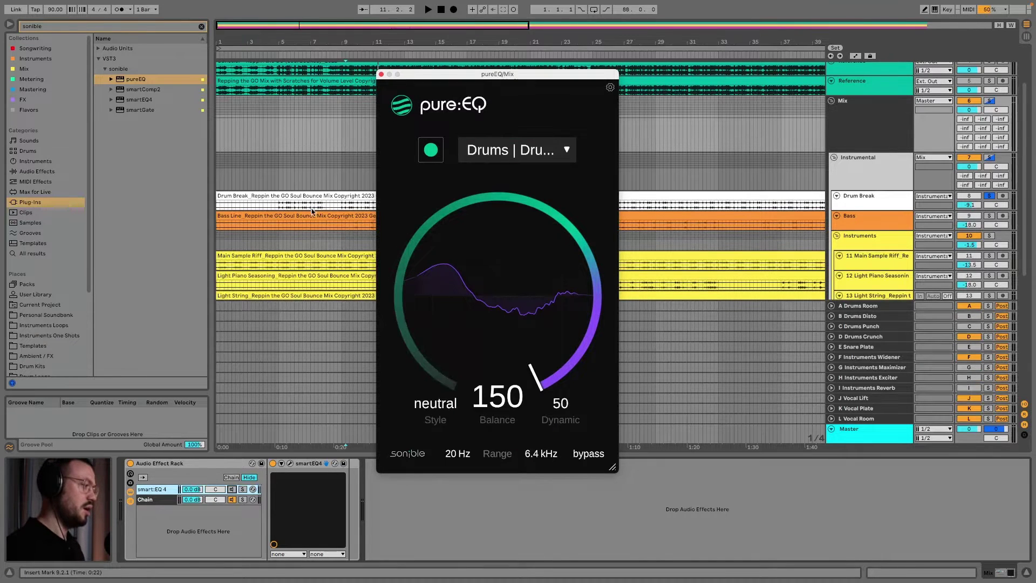
{"action": "left_click", "coordinate": [341, 173]}
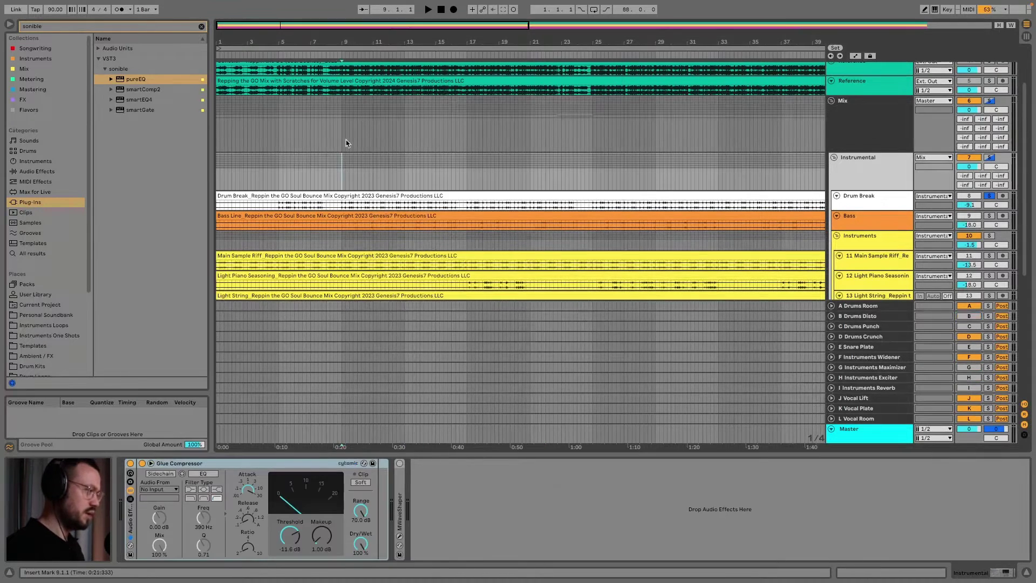
{"action": "left_click", "coordinate": [346, 143]}
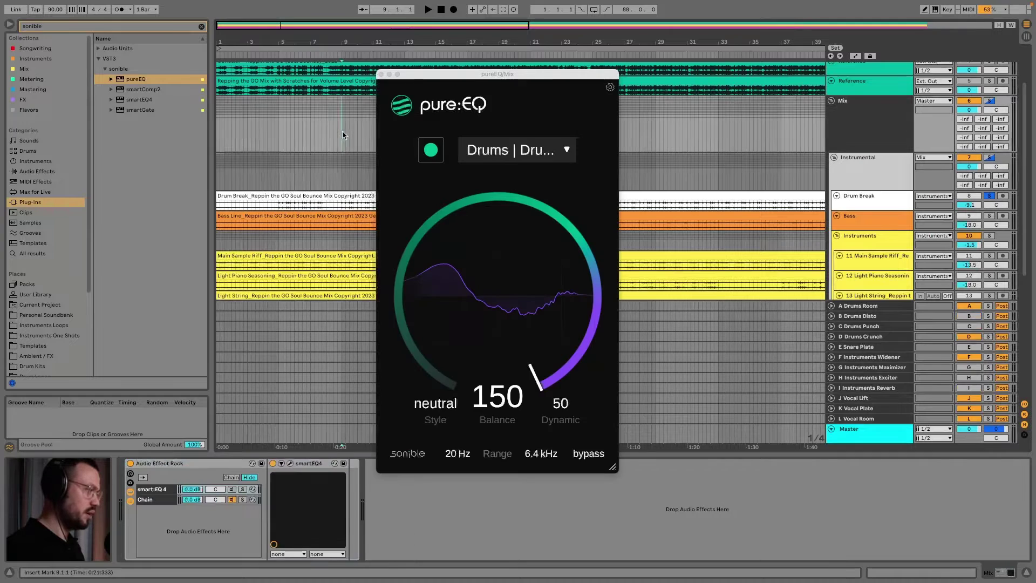
{"action": "left_click", "coordinate": [431, 150]}
{"action": "key", "text": "space"}
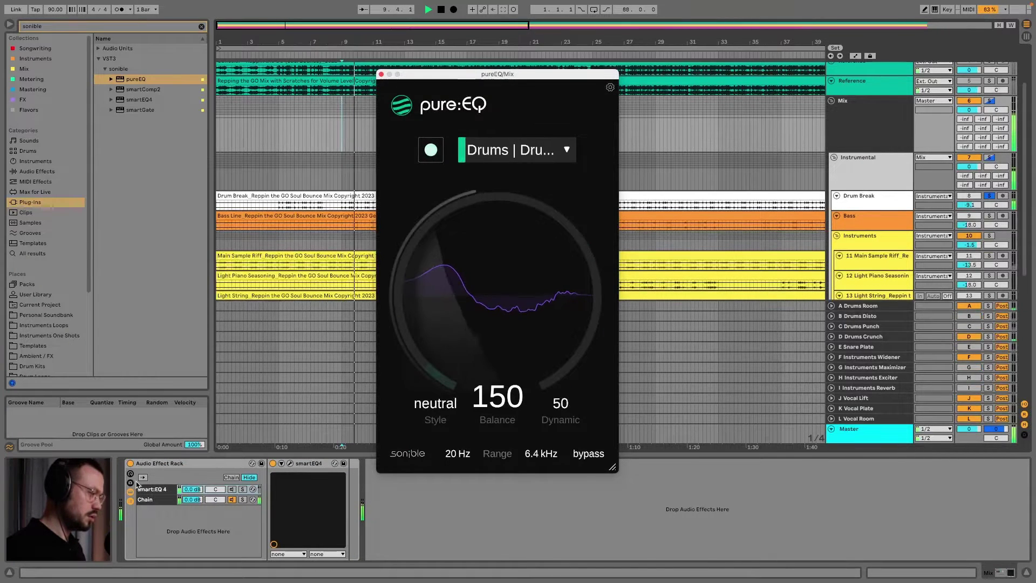
Sweep pure:EQ's Balance and return it to 150, and audition the bright and warm styles before restoring neutral.
{"action": "left_click", "coordinate": [162, 490]}
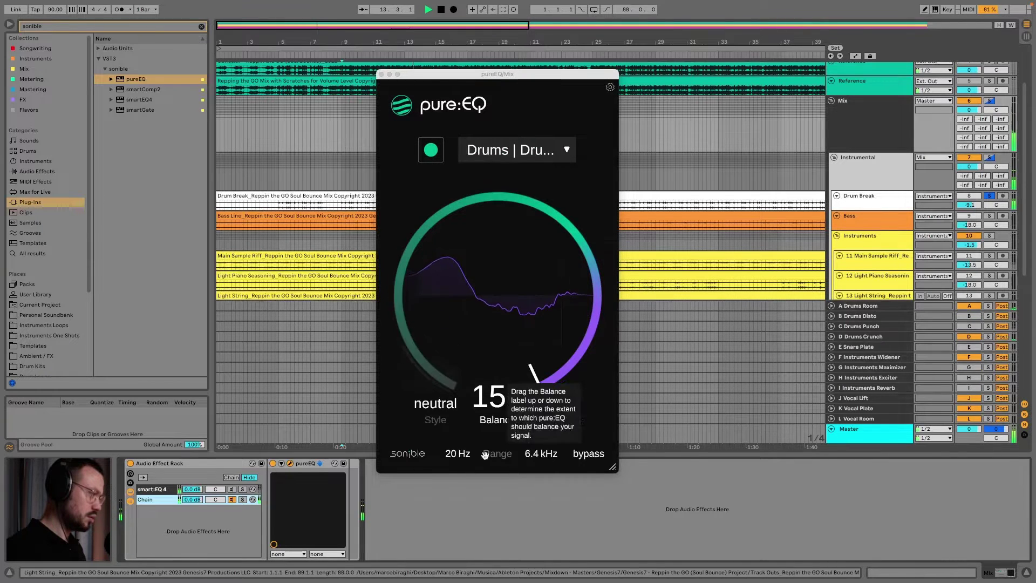
{"action": "left_click_drag", "start_coordinate": [494, 402], "coordinate": [403, 225]}
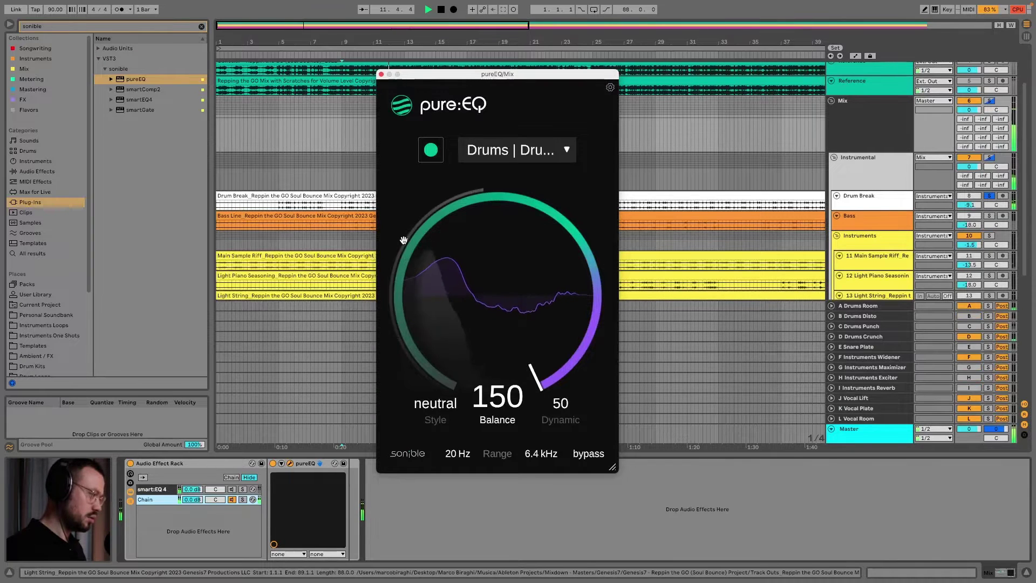
{"action": "left_click", "coordinate": [442, 404]}
{"action": "key", "text": "space"}
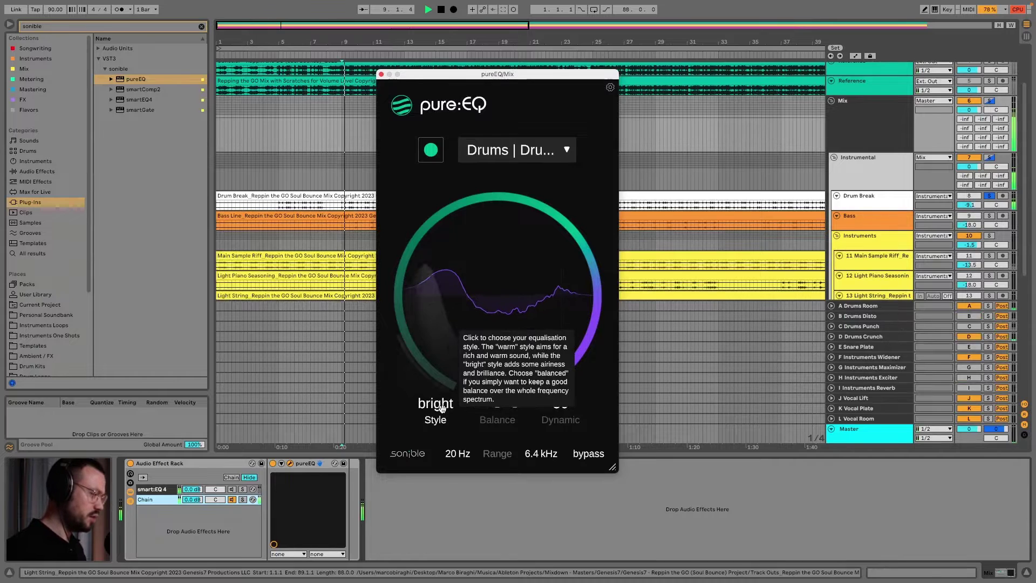
{"action": "left_click", "coordinate": [443, 410]}
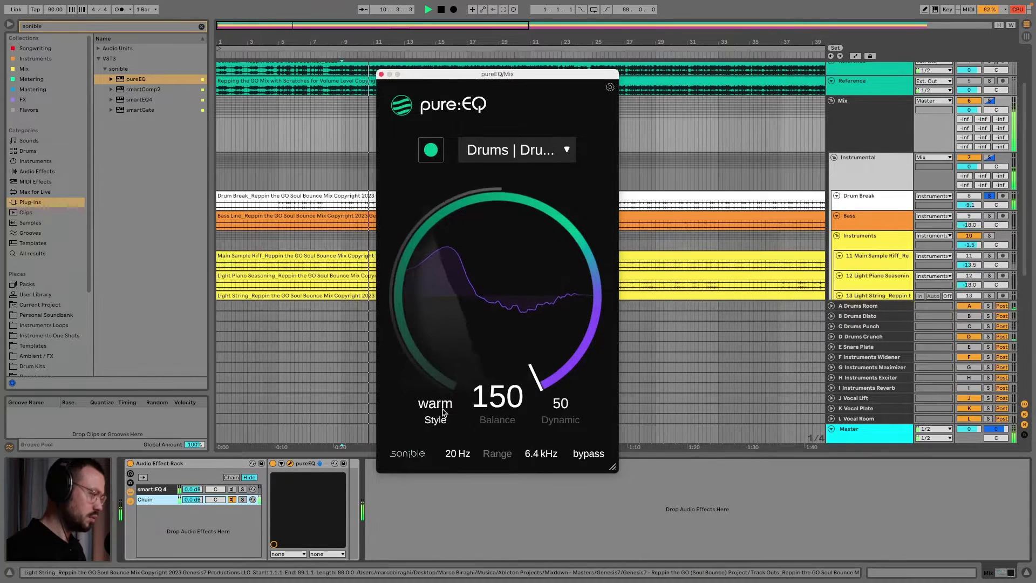
{"action": "left_click", "coordinate": [442, 411]}
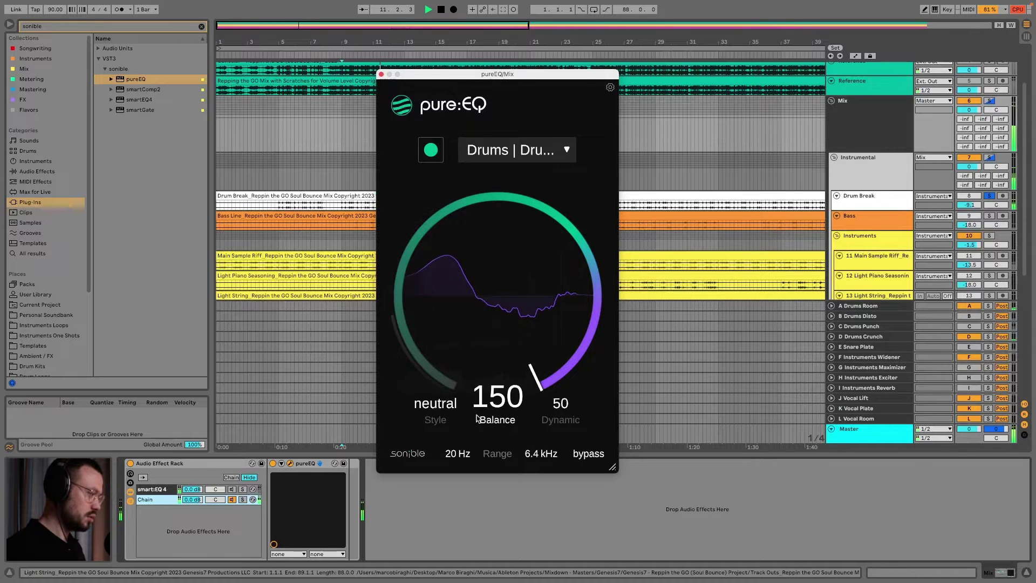
{"action": "key", "text": "space"}
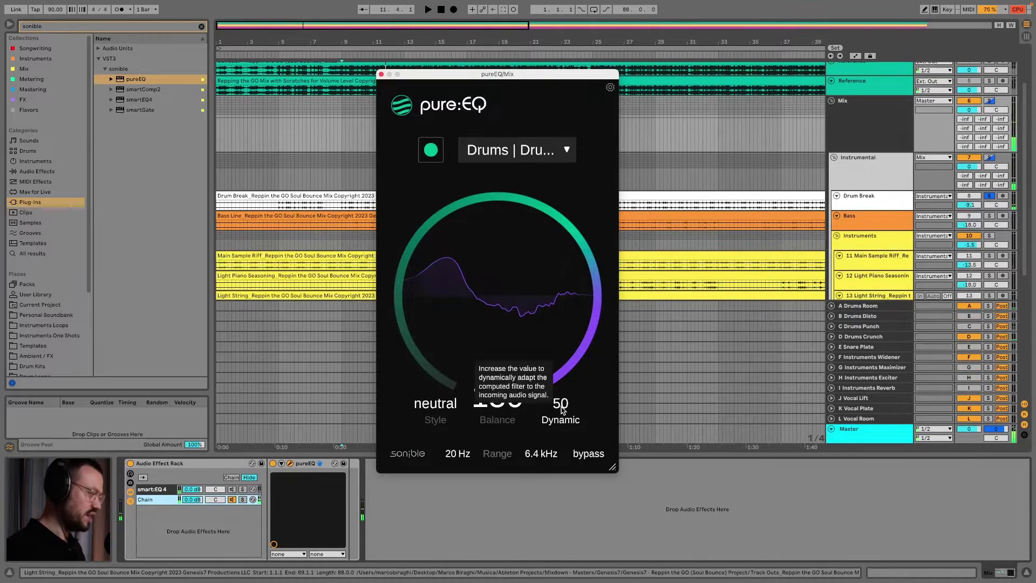
Compare pure:EQ's Dynamic at 0 and 100 during playback, leave it at 100, and lower Balance to 72.
{"action": "left_click_drag", "start_coordinate": [562, 411], "coordinate": [534, 544]}
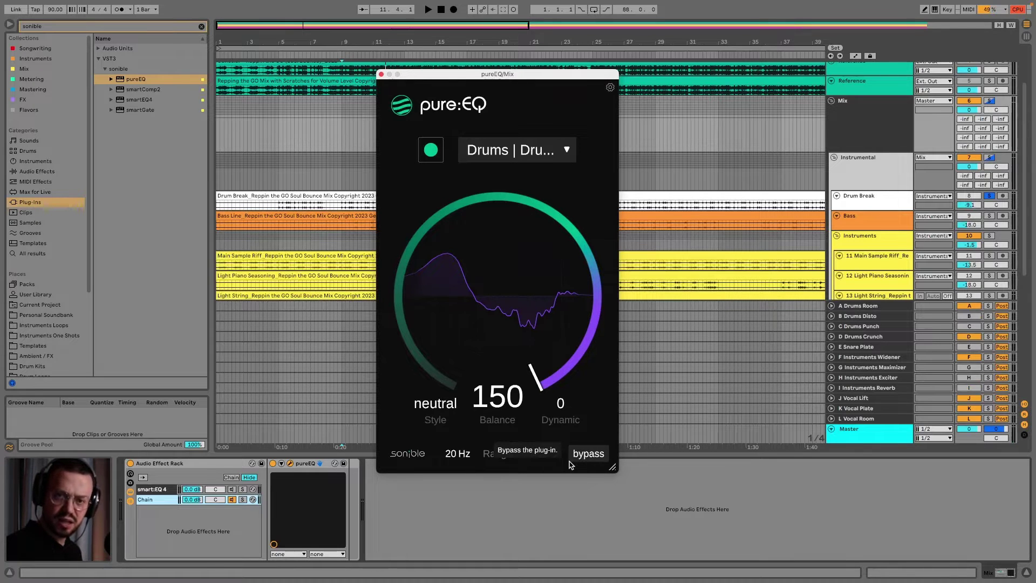
{"action": "left_click_drag", "start_coordinate": [561, 413], "coordinate": [591, 151]}
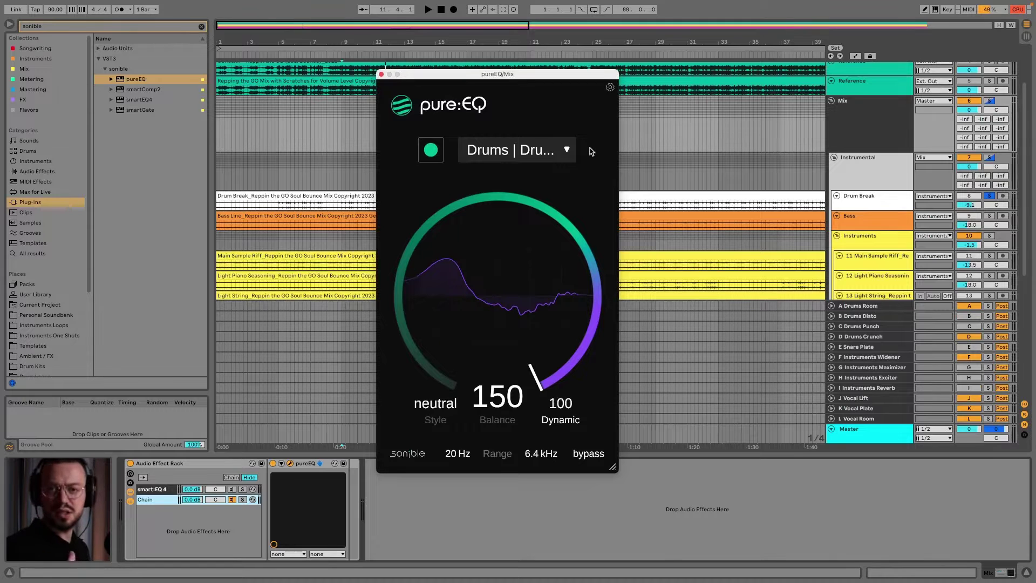
{"action": "left_click_drag", "start_coordinate": [590, 151], "coordinate": [556, 580]}
{"action": "key", "text": "space"}
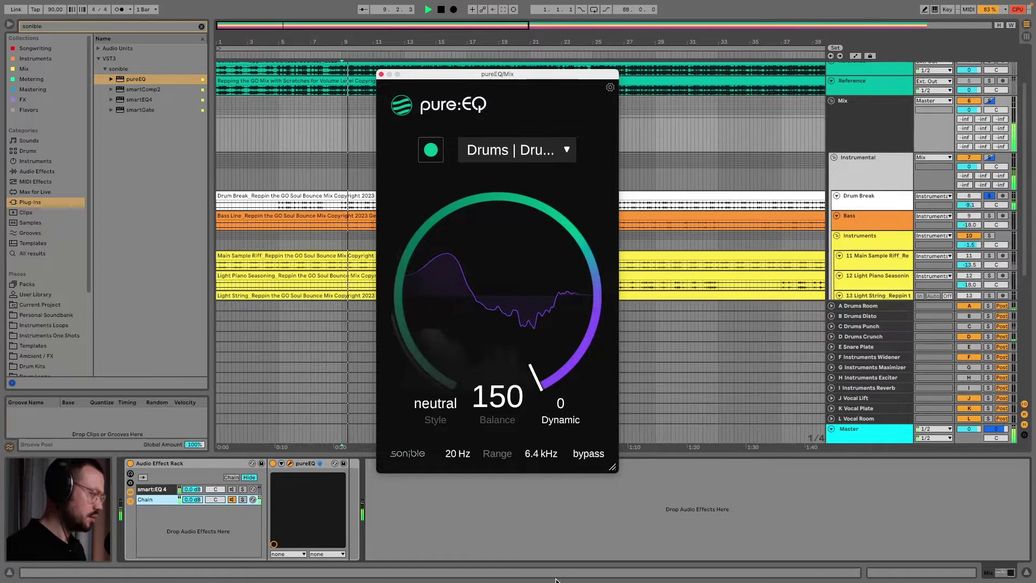
{"action": "left_click_drag", "start_coordinate": [561, 413], "coordinate": [516, 212]}
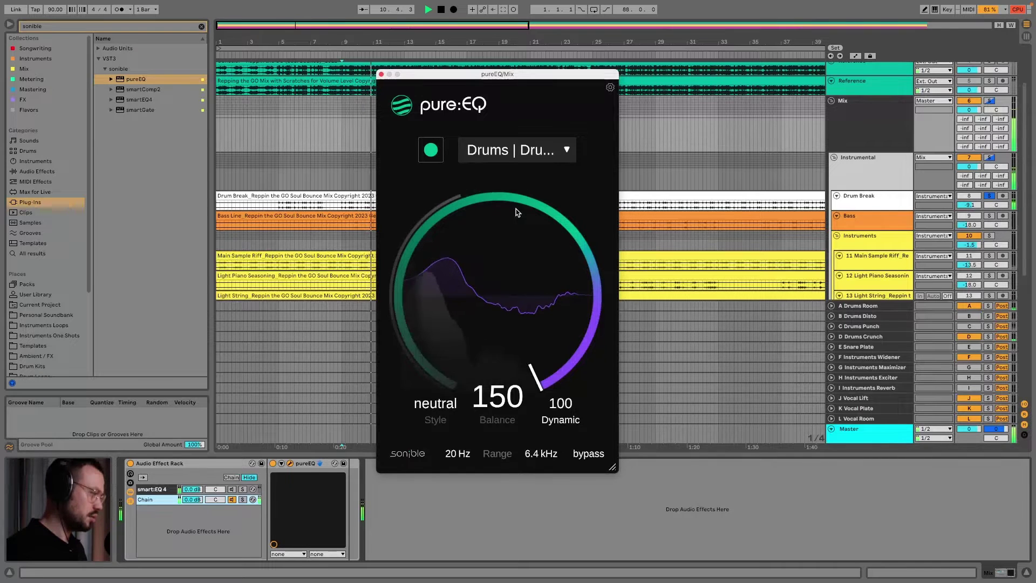
{"action": "left_click_drag", "start_coordinate": [517, 210], "coordinate": [488, 289]}
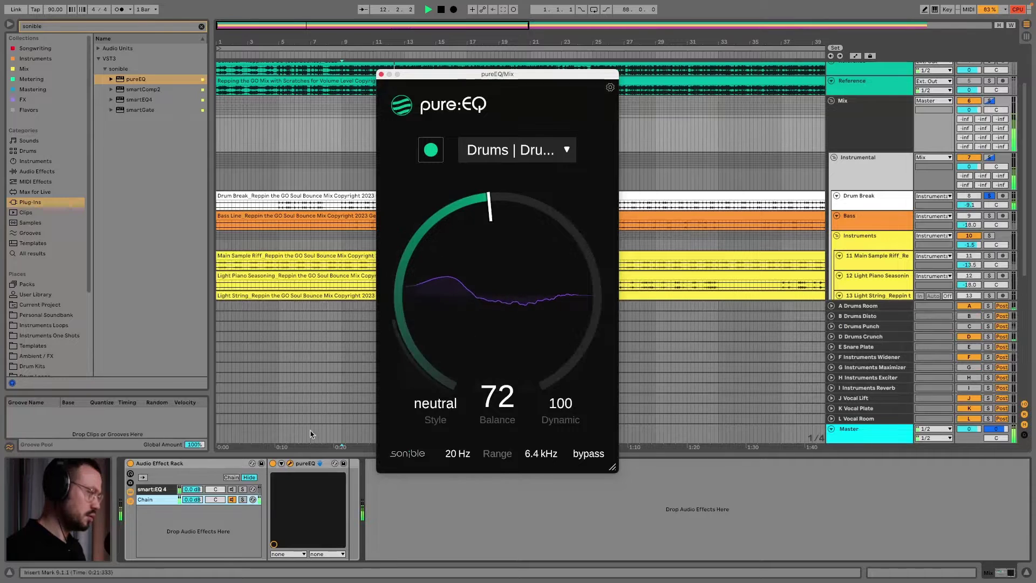
Compare the playing drums with the pureEQ device switched off and on.
{"action": "left_click", "coordinate": [274, 465]}
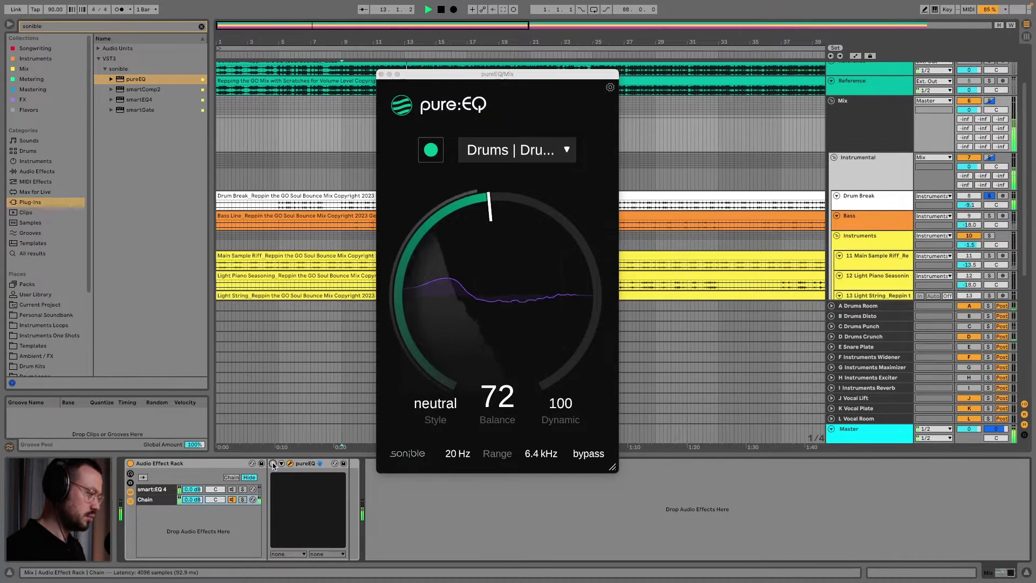
{"action": "left_click", "coordinate": [273, 466]}
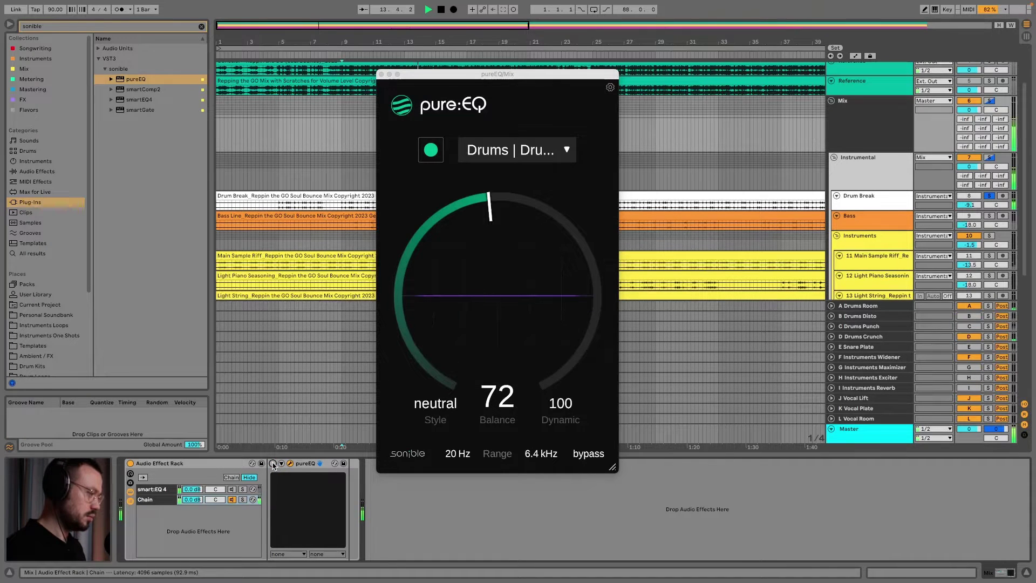
{"action": "left_click", "coordinate": [273, 465]}
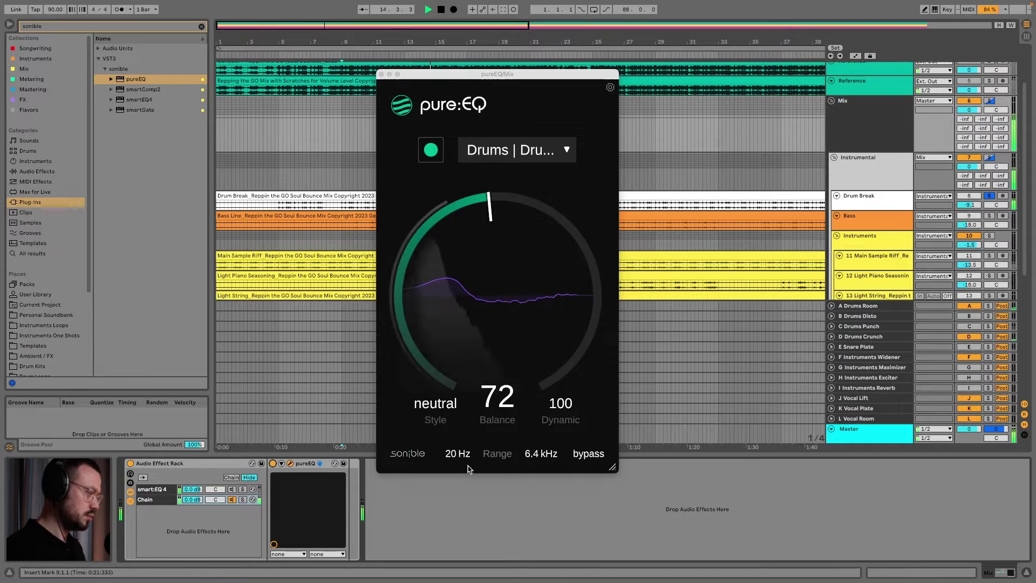
Stop playback, set pure:EQ's lower Range limit to 49 Hz, and adjust the upper Range limit.
{"action": "mouse_move", "coordinate": [463, 457]}
{"action": "key", "text": "space"}
{"action": "left_click", "coordinate": [455, 393]}
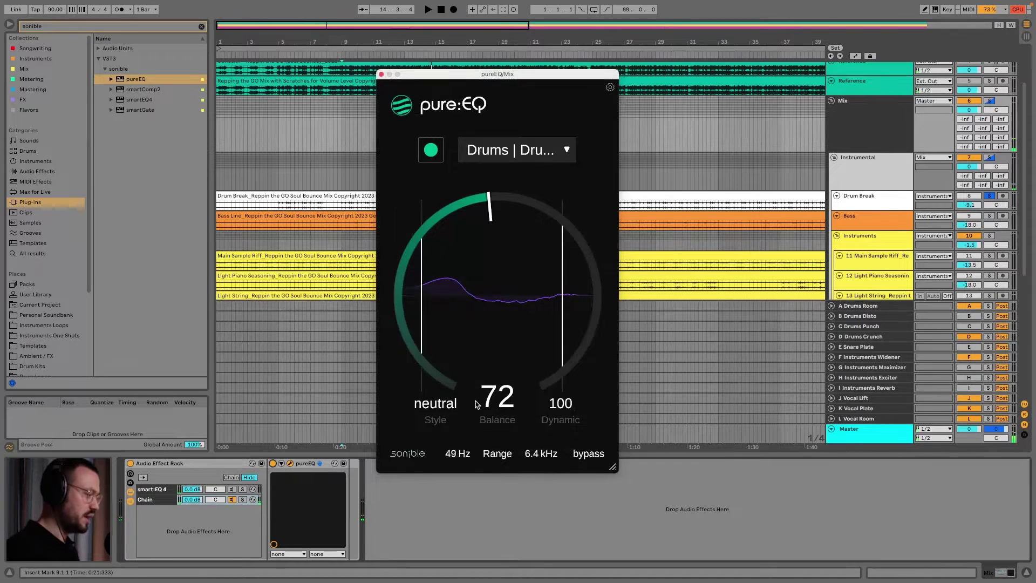
{"action": "left_click_drag", "start_coordinate": [541, 454], "coordinate": [553, 344]}
{"action": "mouse_move", "coordinate": [489, 322]}
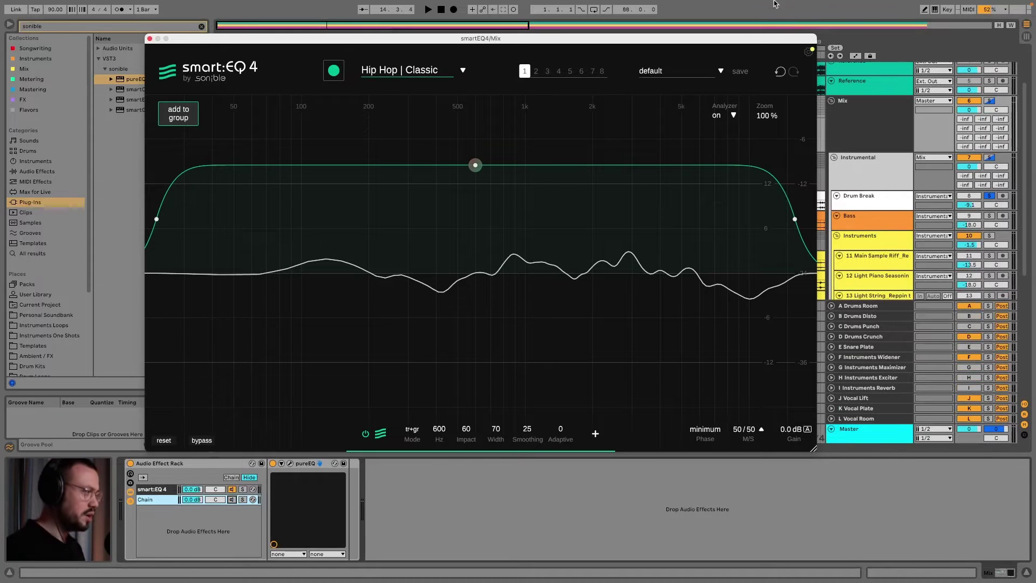
Load the default preset in smart:EQ 4.
{"action": "left_click", "coordinate": [668, 75]}
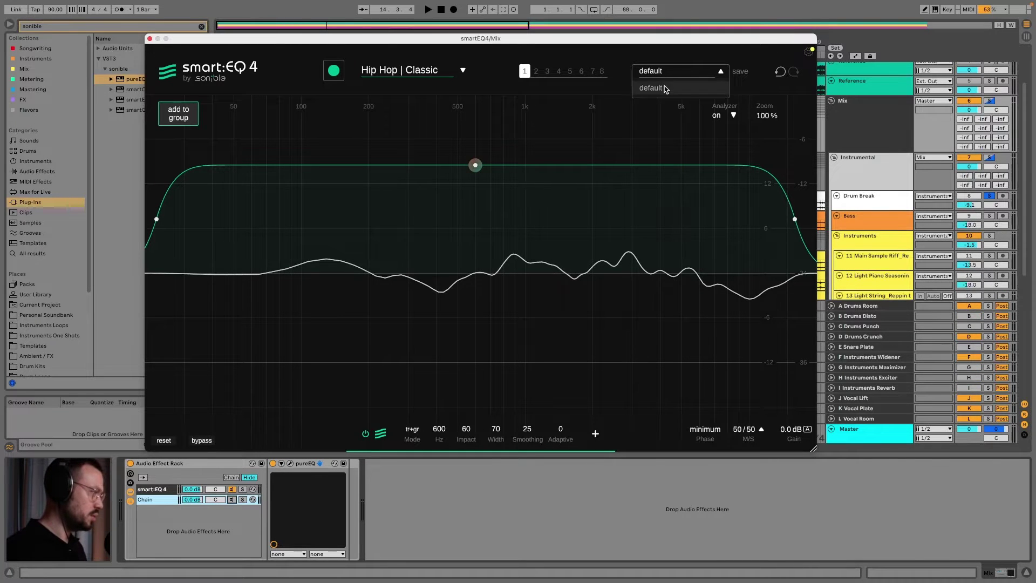
{"action": "left_click", "coordinate": [666, 88]}
Try out a bell band at 821 Hz and 4.9 dB with its channel modes and dynamic processing, and delete it.
{"action": "left_click_drag", "start_coordinate": [351, 246], "coordinate": [492, 260]}
{"action": "left_click", "coordinate": [589, 227]}
{"action": "left_click", "coordinate": [588, 227]}
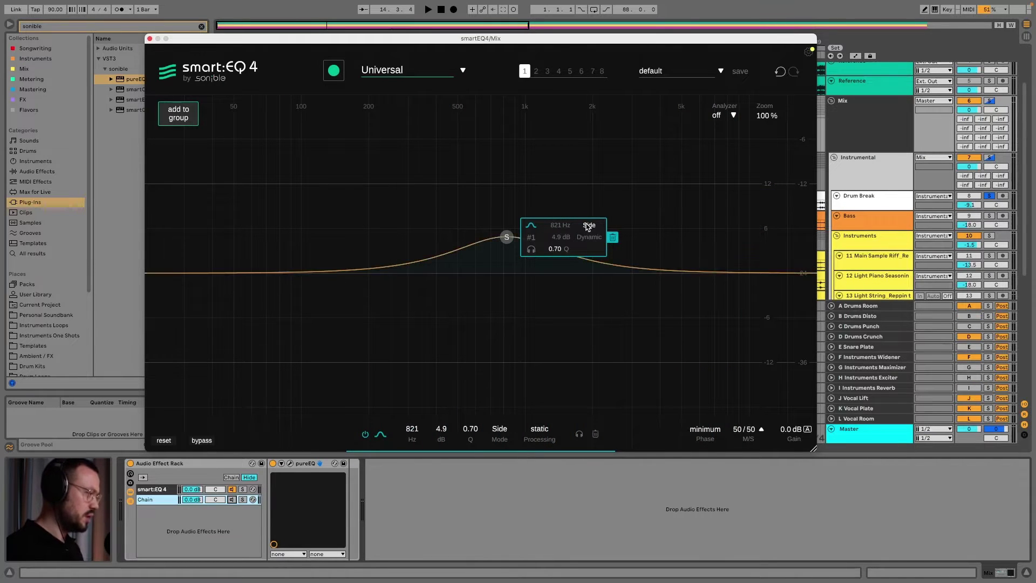
{"action": "left_click", "coordinate": [587, 226]}
{"action": "left_click", "coordinate": [583, 238]}
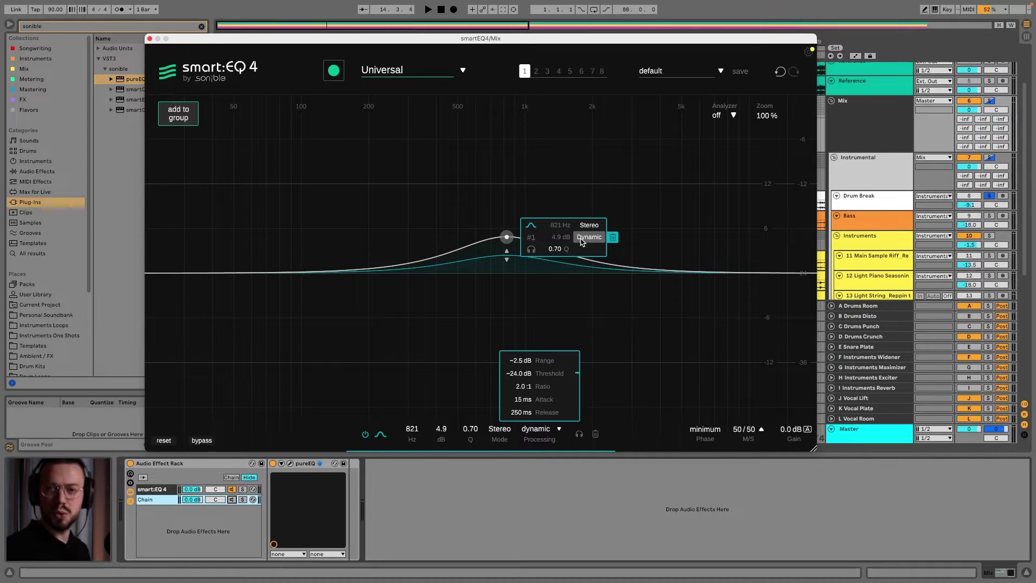
{"action": "left_click", "coordinate": [613, 237]}
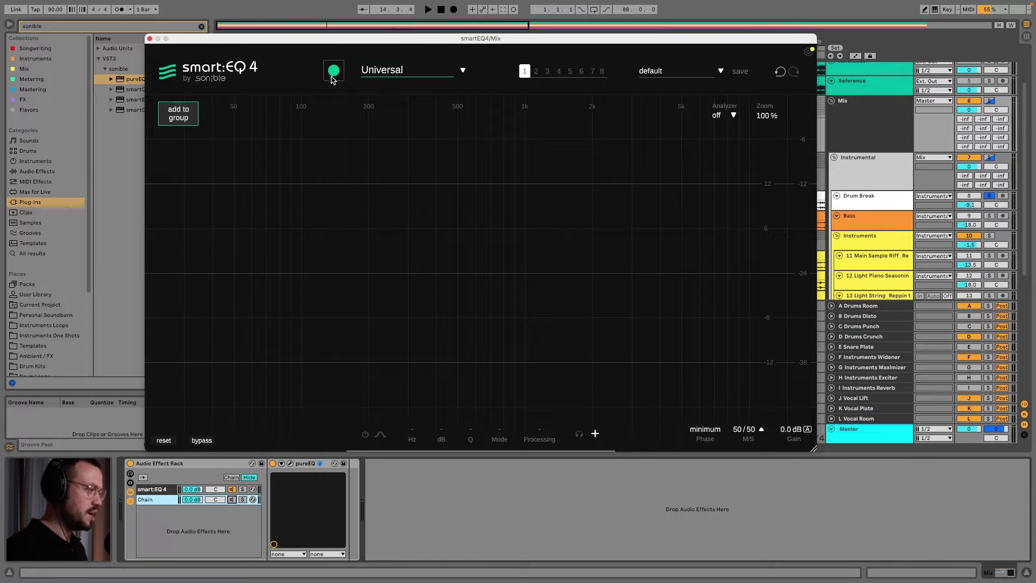
Set the smart:EQ 4 profile to Drums | Drumset.
{"action": "left_click", "coordinate": [372, 77]}
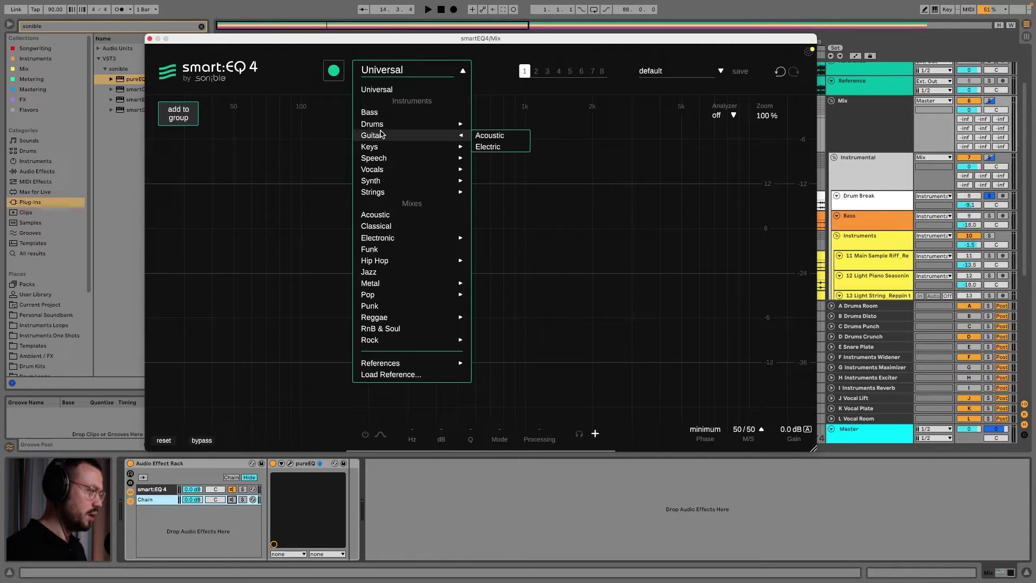
{"action": "mouse_move", "coordinate": [378, 124]}
{"action": "left_click", "coordinate": [488, 124]}
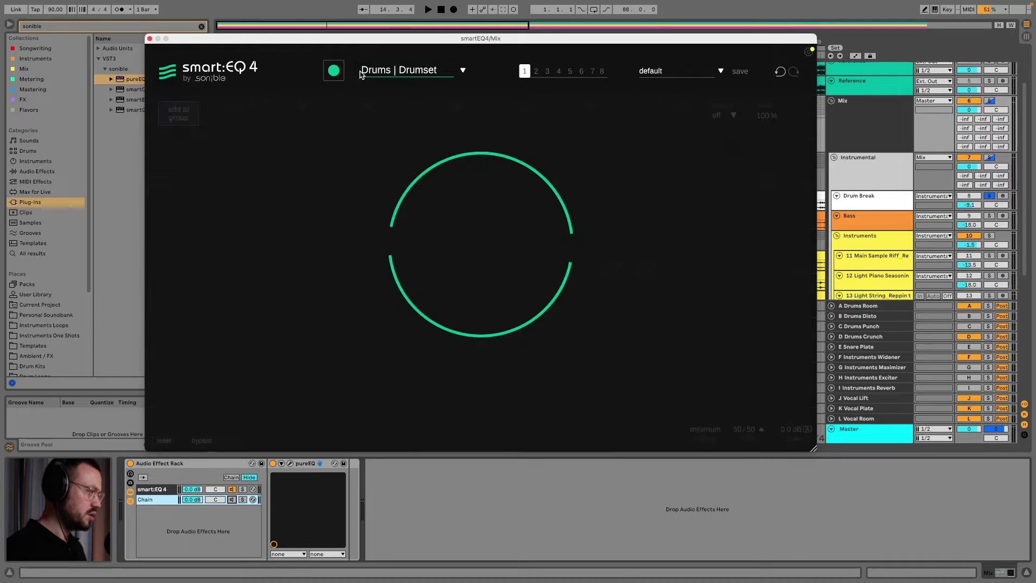
Have smart:EQ 4 learn a filter from the mix played from bar 9, and move its window clear of the device chain.
{"action": "left_click_drag", "start_coordinate": [355, 40], "coordinate": [406, 191]}
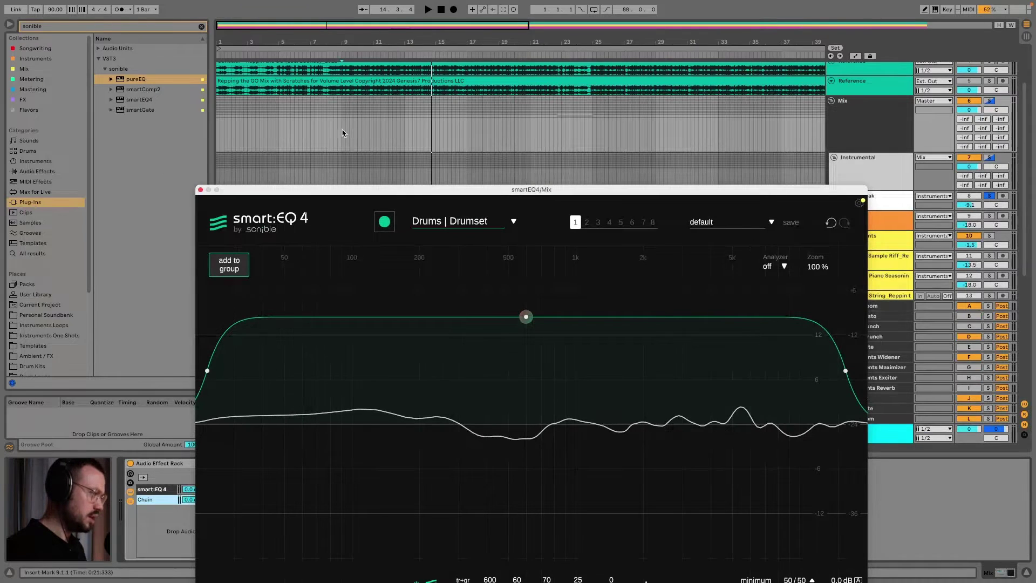
{"action": "key", "text": "space"}
{"action": "left_click", "coordinate": [384, 221]}
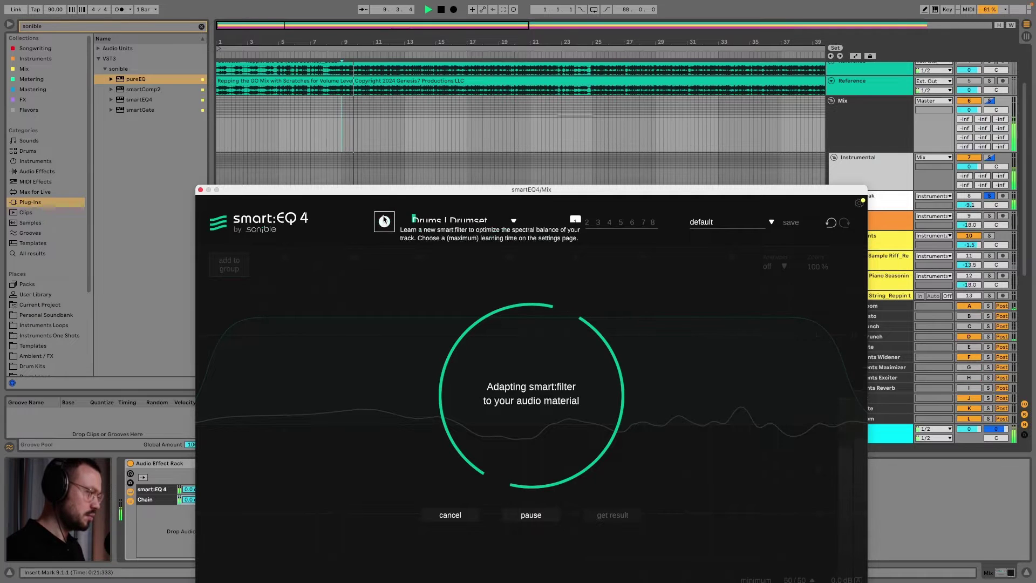
{"action": "left_click_drag", "start_coordinate": [390, 195], "coordinate": [350, 83]}
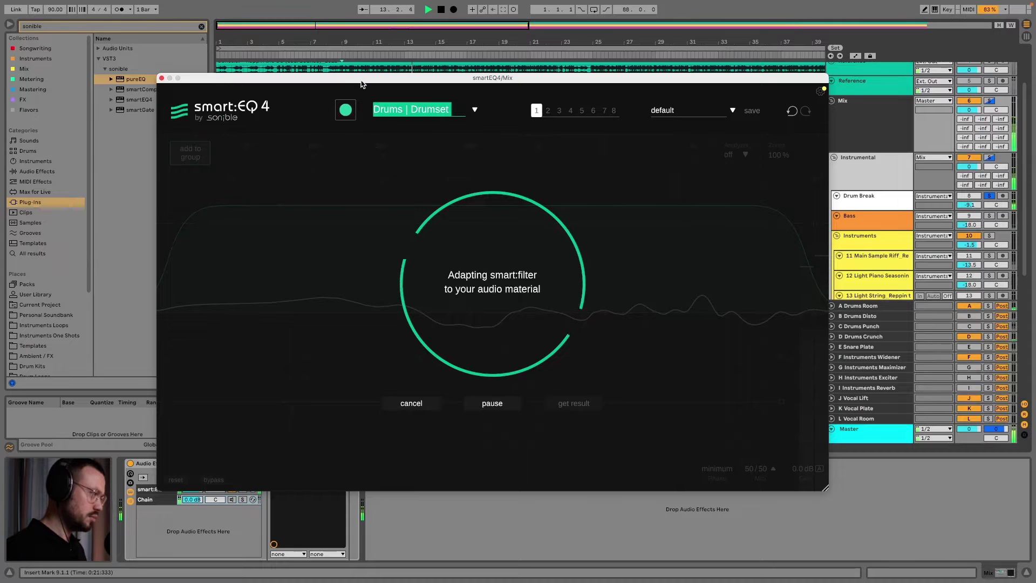
{"action": "left_click_drag", "start_coordinate": [362, 83], "coordinate": [364, 80]}
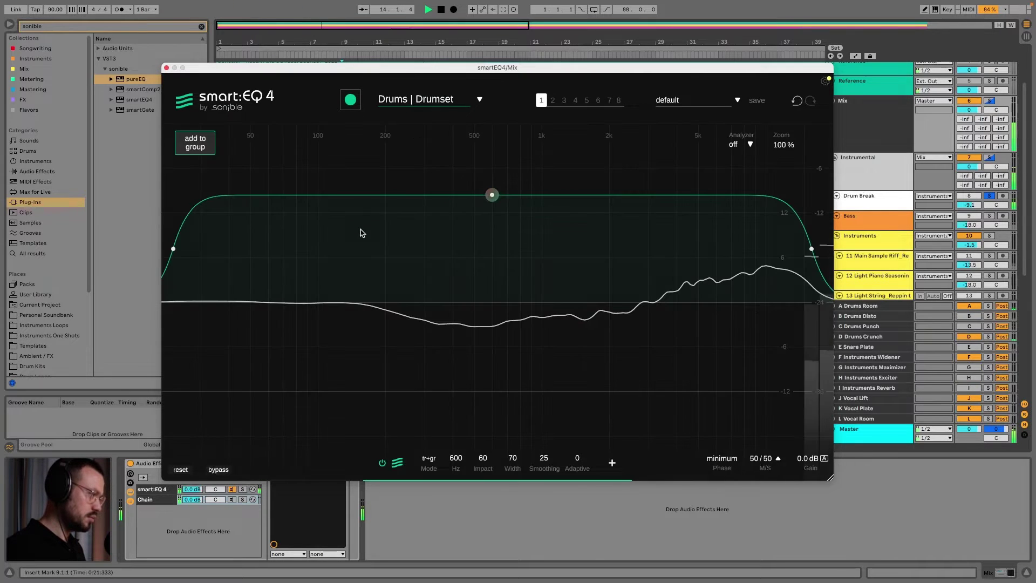
{"action": "left_click_drag", "start_coordinate": [299, 72], "coordinate": [304, 14]}
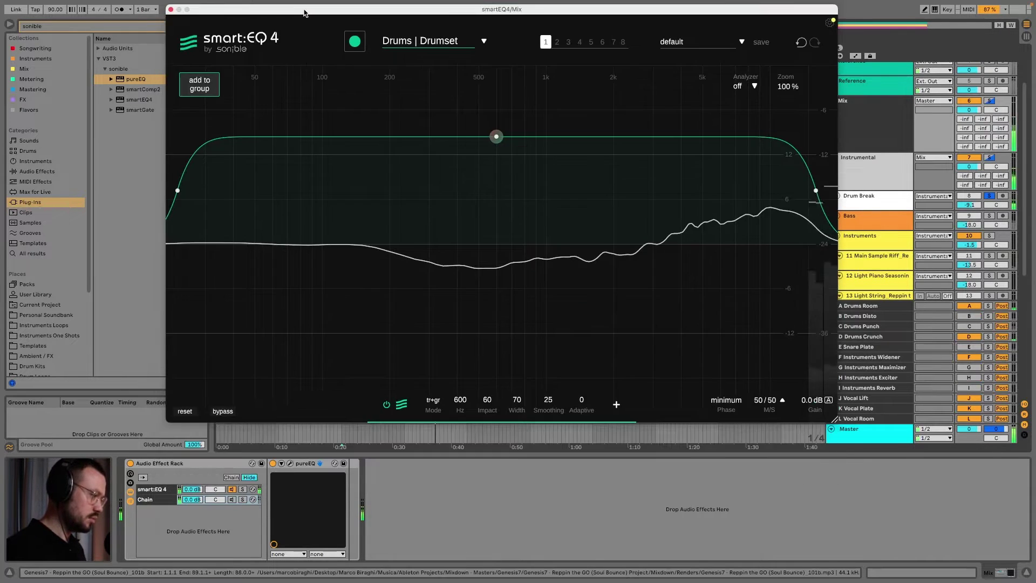
Select the smart:EQ 4 chain in the rack and compare the sound with the plug-in bypassed and active.
{"action": "left_click", "coordinate": [165, 491]}
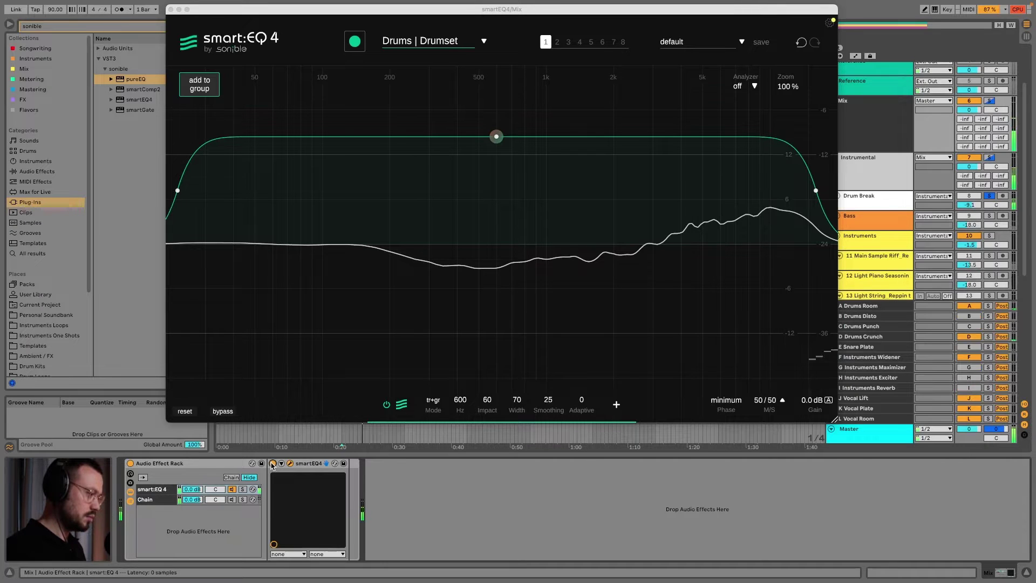
{"action": "left_click", "coordinate": [220, 412]}
{"action": "left_click", "coordinate": [222, 411]}
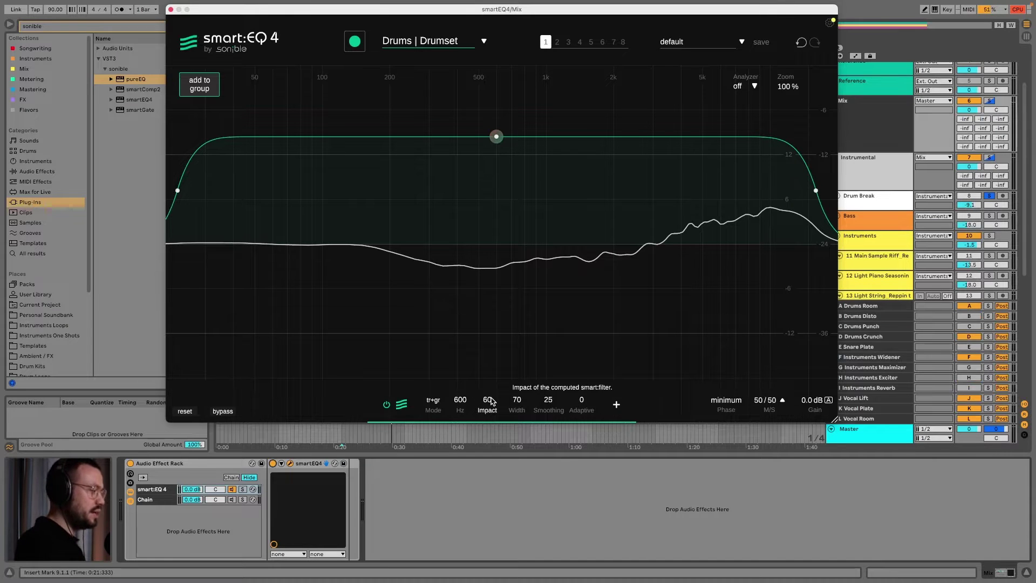
Raise the smart:filter's Impact to 100 in smart:EQ 4.
{"action": "left_click_drag", "start_coordinate": [491, 401], "coordinate": [441, 343]}
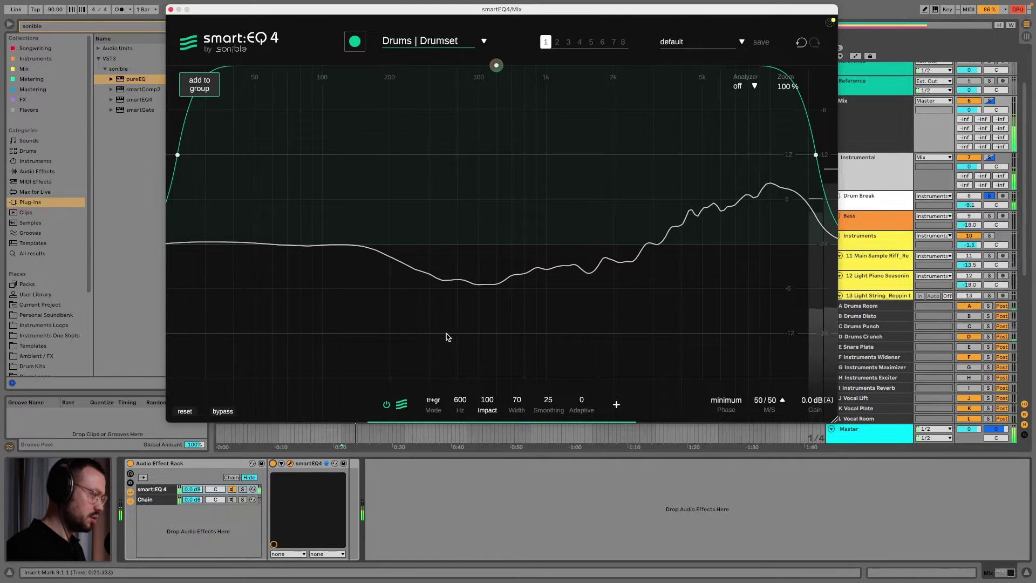
Try the smart:filter inverted with Impact at -100 in smart:EQ 4, and set Impact to 60.
{"action": "left_click_drag", "start_coordinate": [487, 402], "coordinate": [487, 498]}
{"action": "mouse_move", "coordinate": [500, 402]}
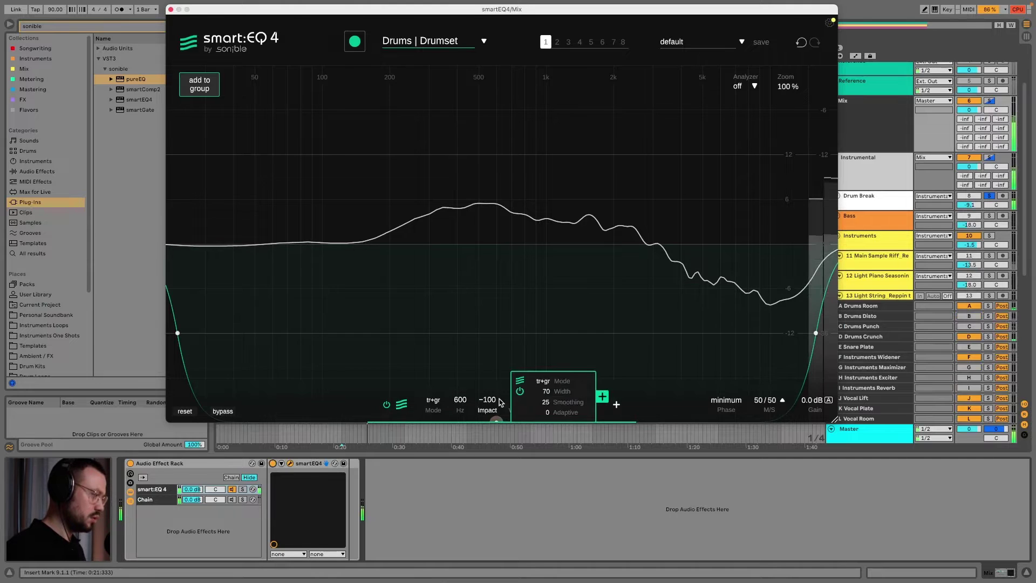
{"action": "left_click_drag", "start_coordinate": [491, 402], "coordinate": [491, 324]}
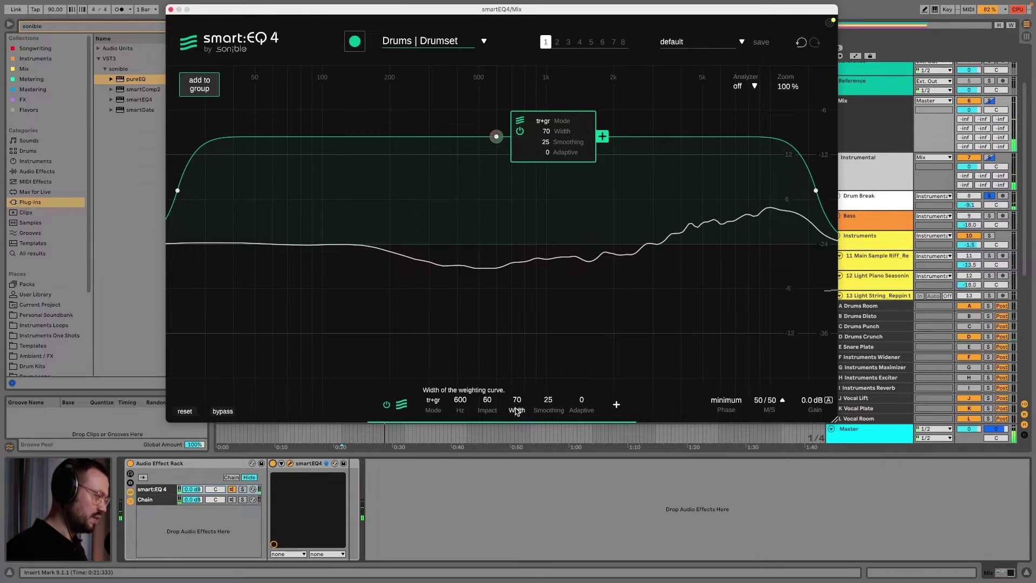
Try the smart:filter with Smoothing at 0 and Adaptive at 100, and restore them to 25 and 0.
{"action": "left_click_drag", "start_coordinate": [517, 412], "coordinate": [550, 404]}
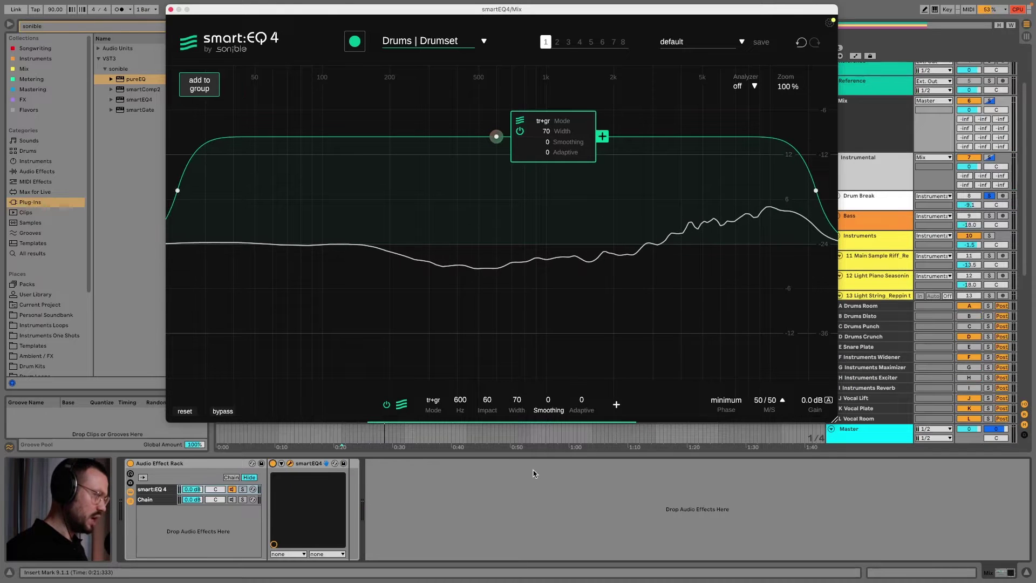
{"action": "left_click_drag", "start_coordinate": [539, 443], "coordinate": [557, 303]}
{"action": "left_click_drag", "start_coordinate": [583, 394], "coordinate": [590, 168]}
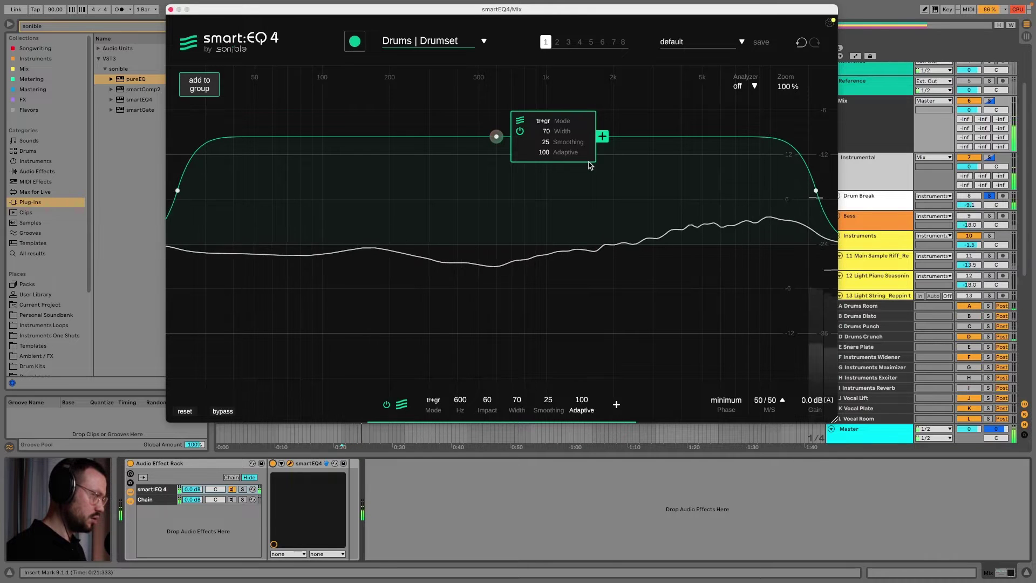
{"action": "left_click_drag", "start_coordinate": [582, 402], "coordinate": [601, 476]}
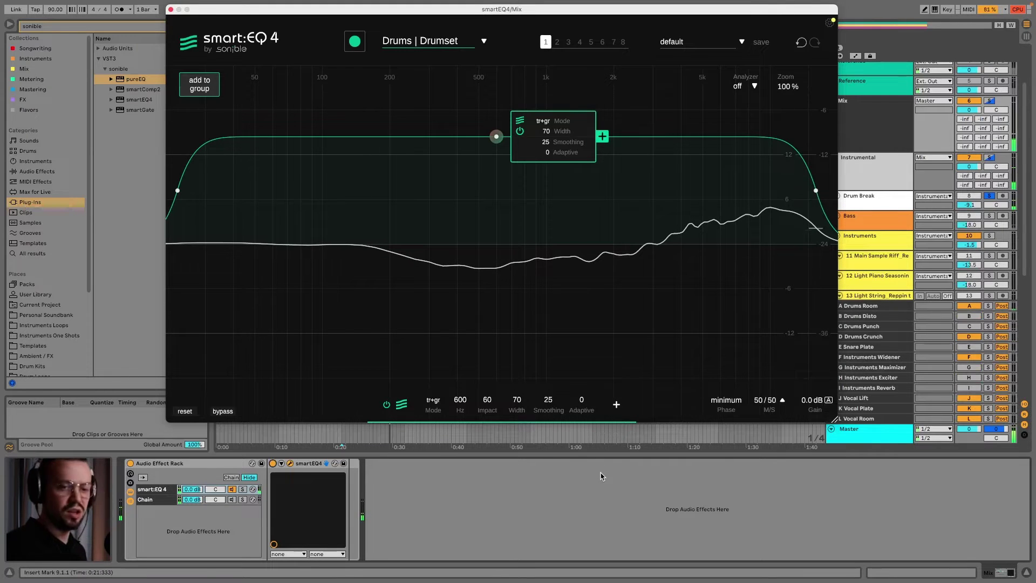
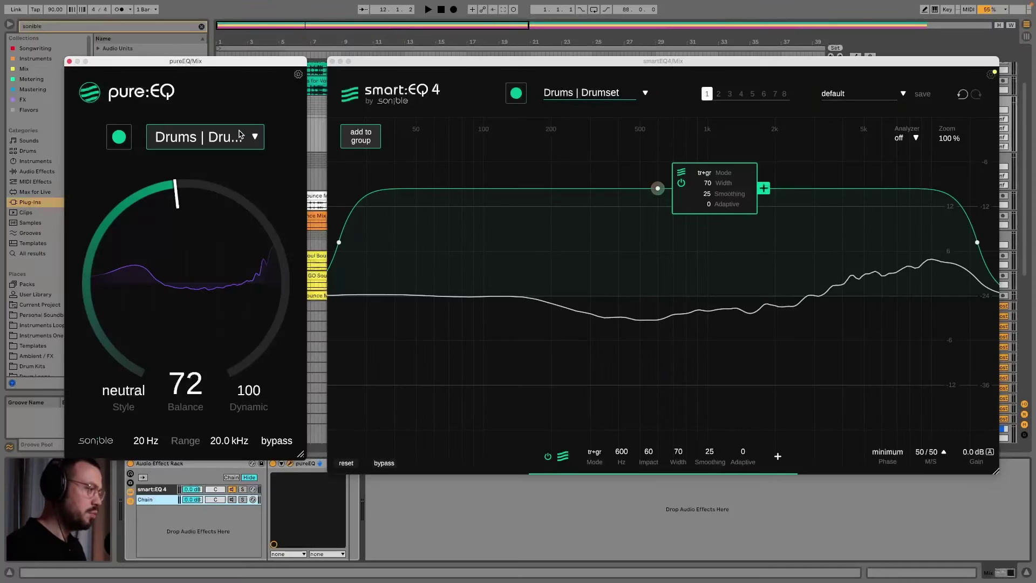
Compare the profile lists of pure:EQ and smart:EQ 4, including the instrument and mix genre entries.
{"action": "left_click", "coordinate": [240, 135]}
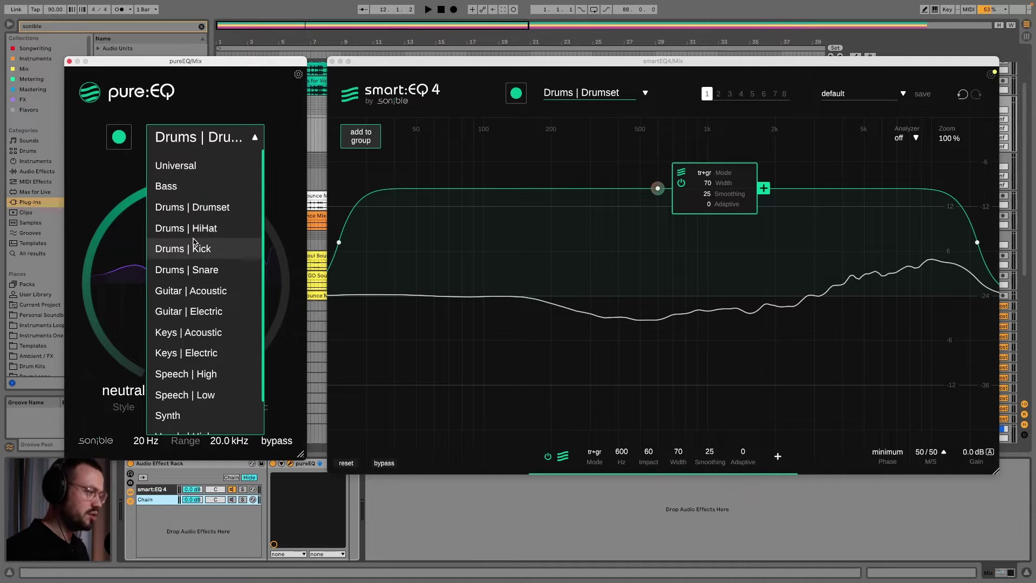
{"action": "scroll", "coordinate": [195, 276], "scroll_direction": "down", "scroll_amount": 2}
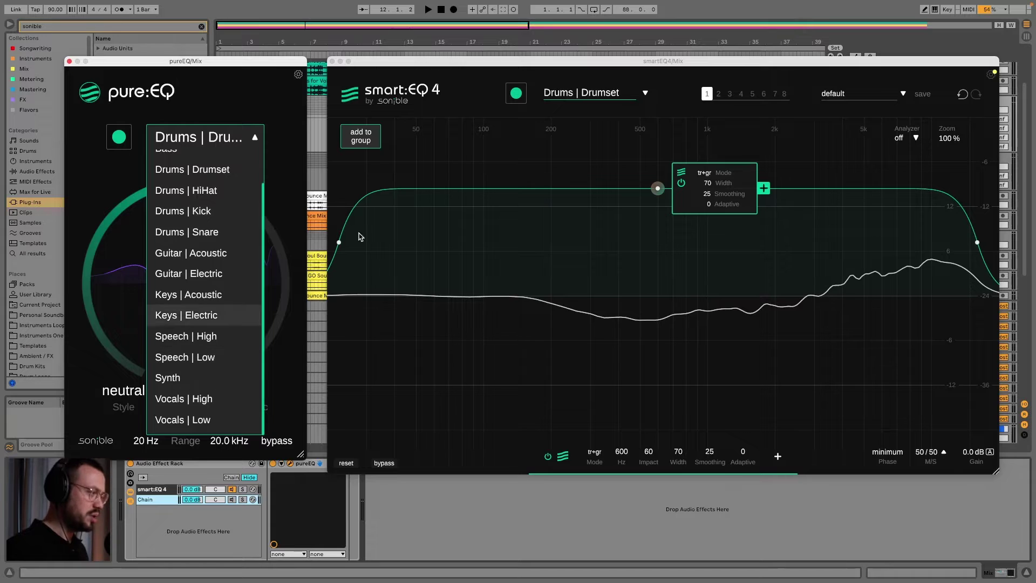
{"action": "left_click", "coordinate": [536, 108]}
{"action": "left_click", "coordinate": [590, 94]}
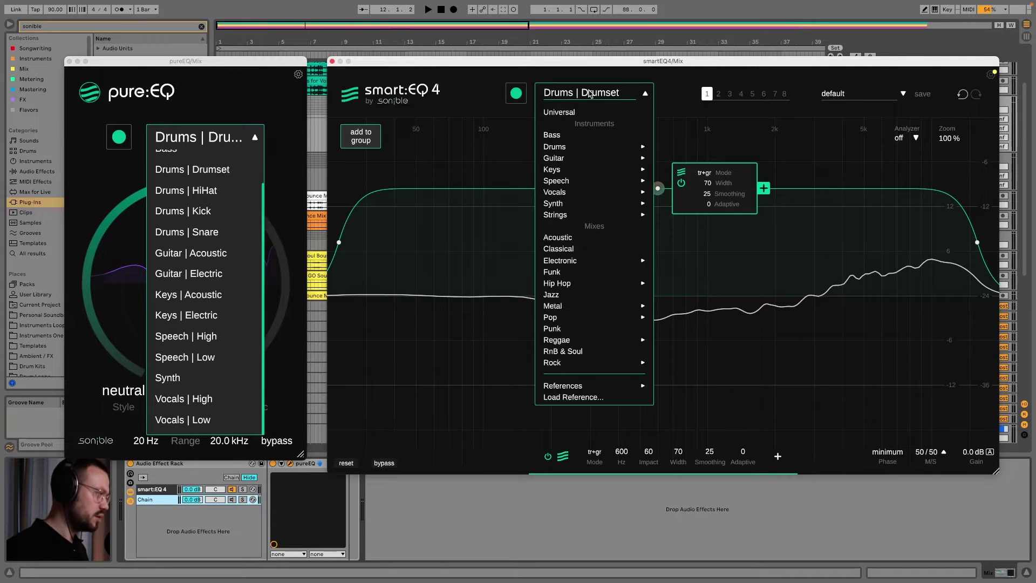
{"action": "mouse_move", "coordinate": [580, 168]}
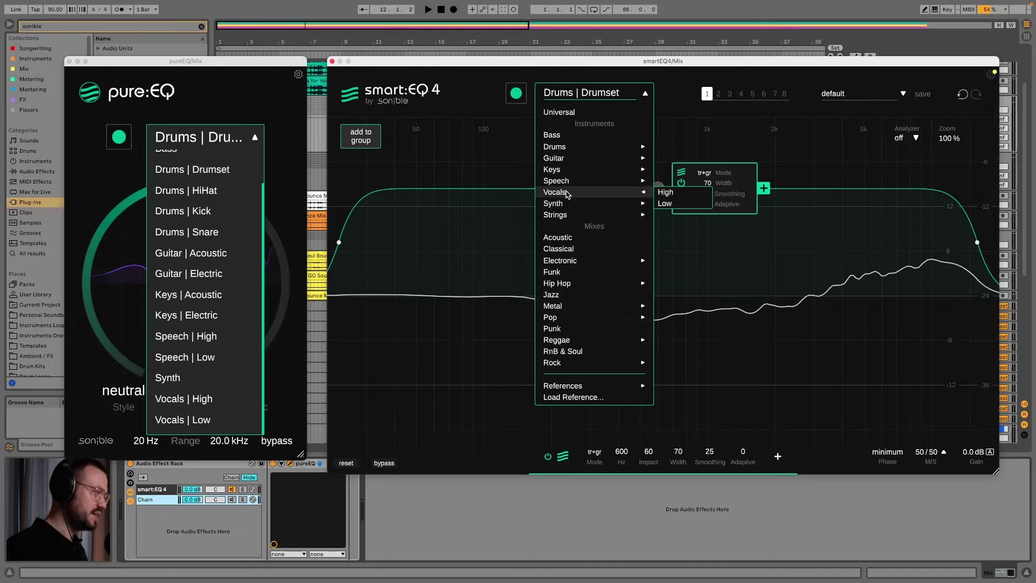
{"action": "mouse_move", "coordinate": [566, 201]}
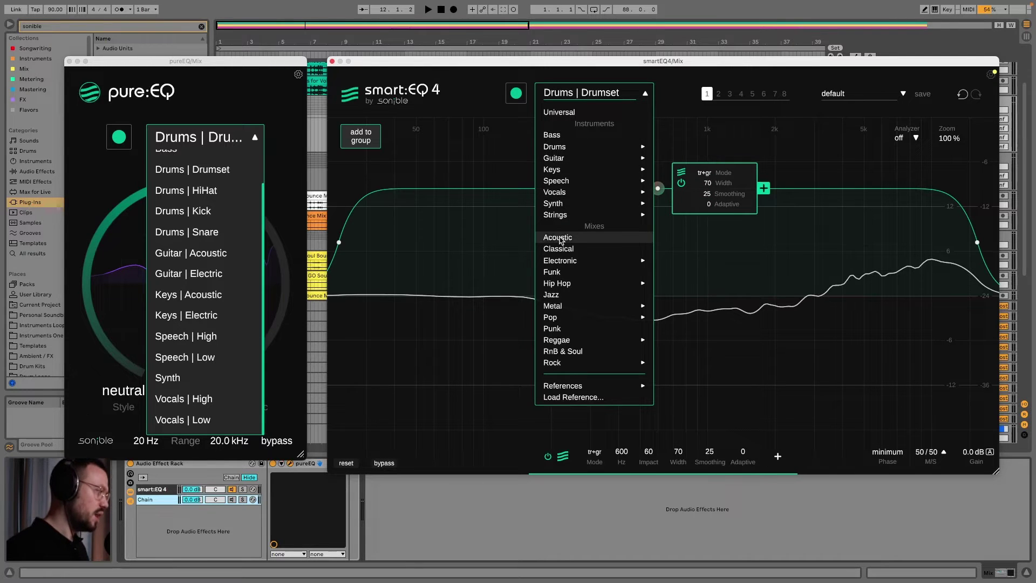
{"action": "mouse_move", "coordinate": [558, 264]}
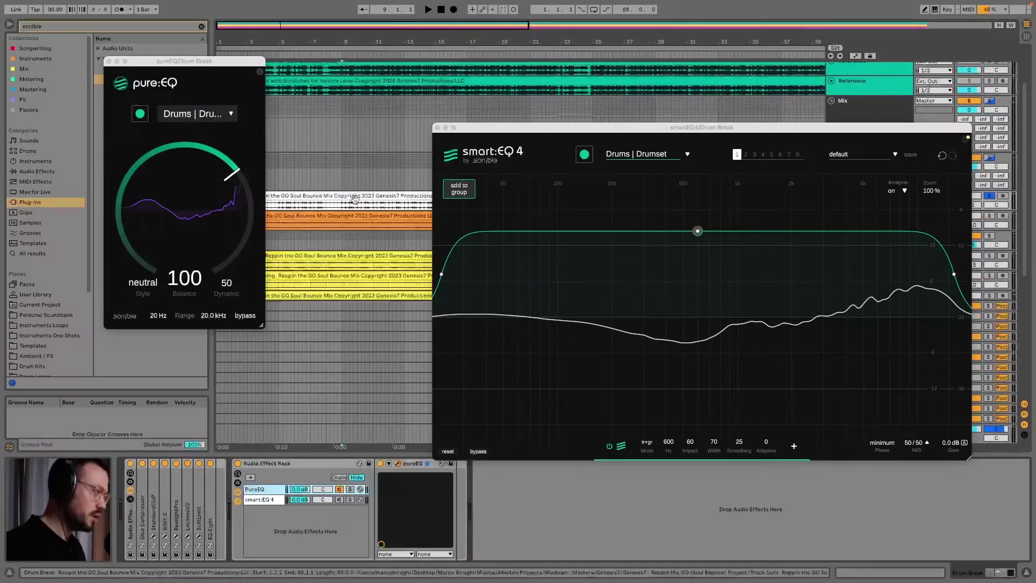
Play the Drum Break from bar 9 and compare the PureEQ and smart:EQ 4 chains by soloing them alternately.
{"action": "left_click", "coordinate": [350, 489]}
{"action": "key", "text": "space"}
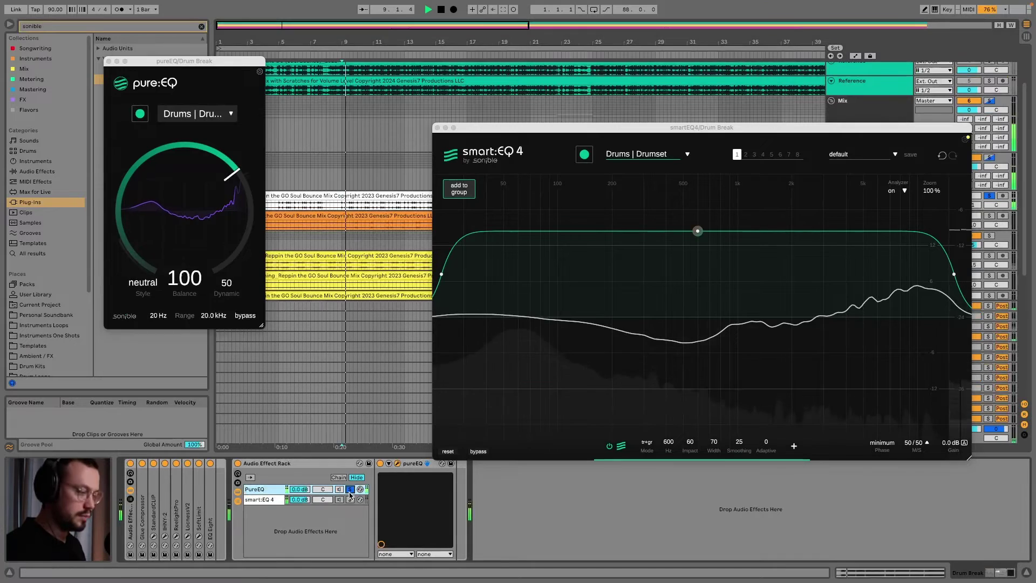
{"action": "left_click", "coordinate": [350, 499]}
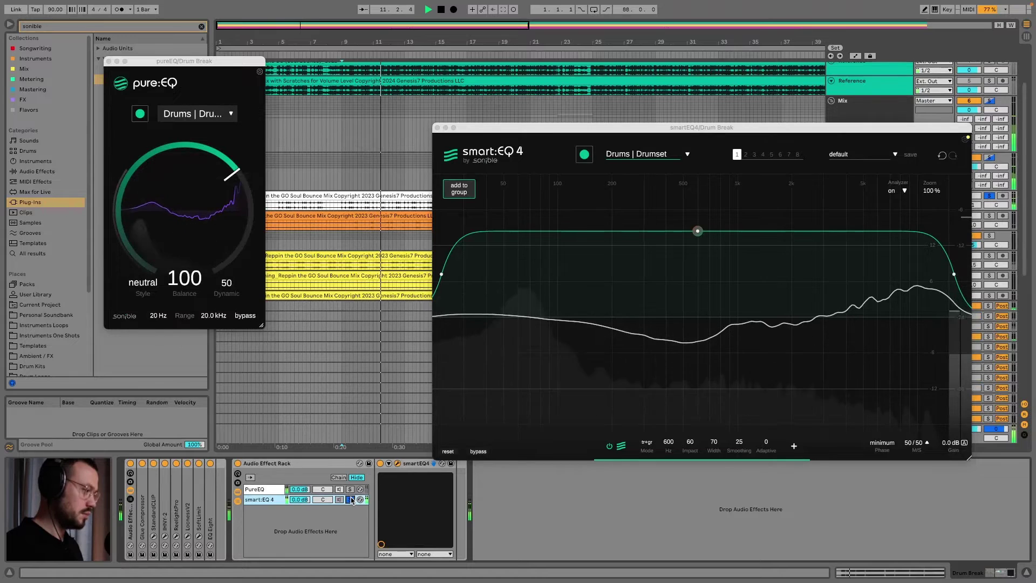
{"action": "key", "text": "Up"}
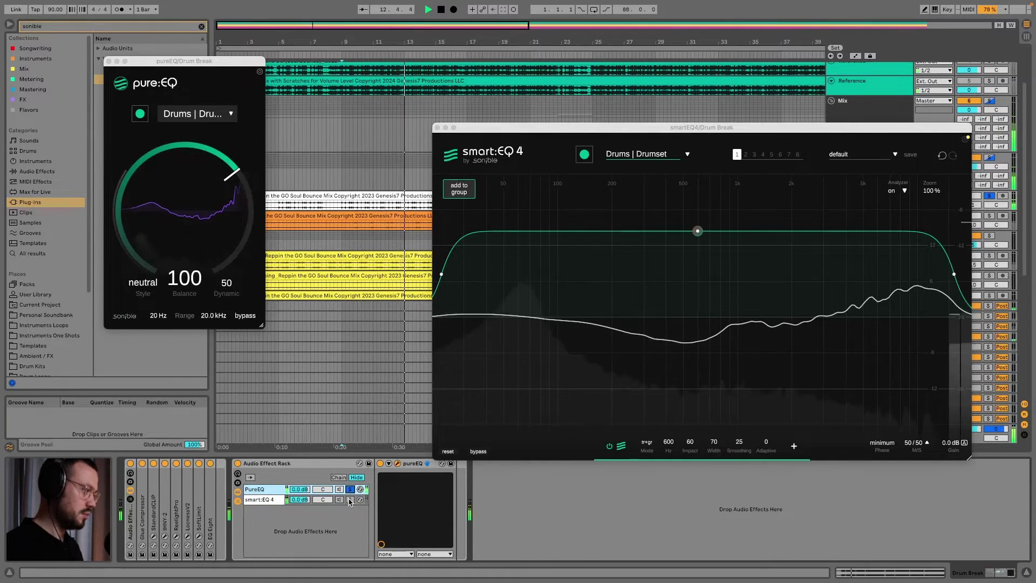
{"action": "key", "text": "Down"}
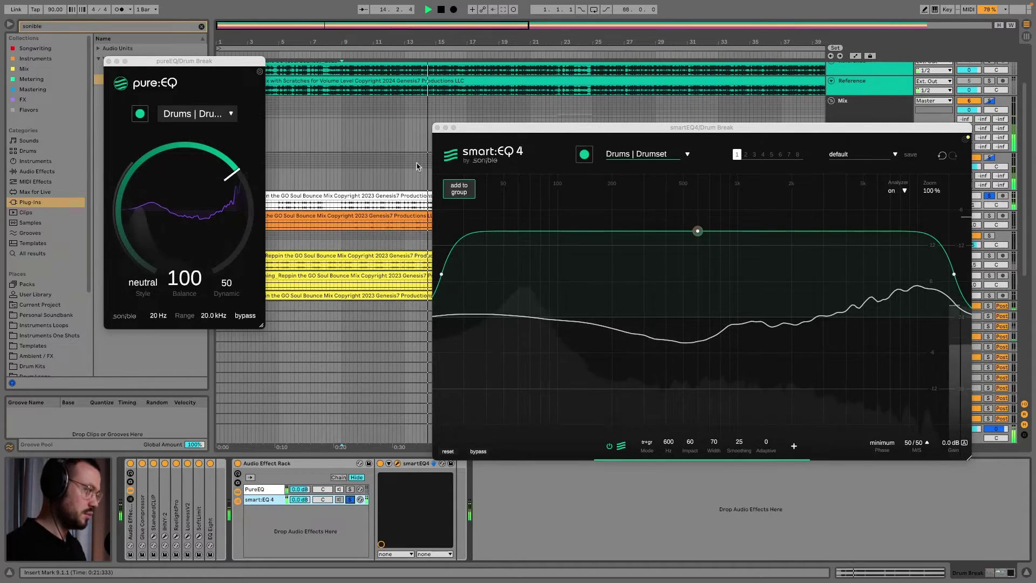
{"action": "key", "text": "space"}
Switch to the Main Sample Riff track and compare its PureEQ and smart:EQ 4 chains by soloing them alternately during playback.
{"action": "key", "text": "super+alt+p"}
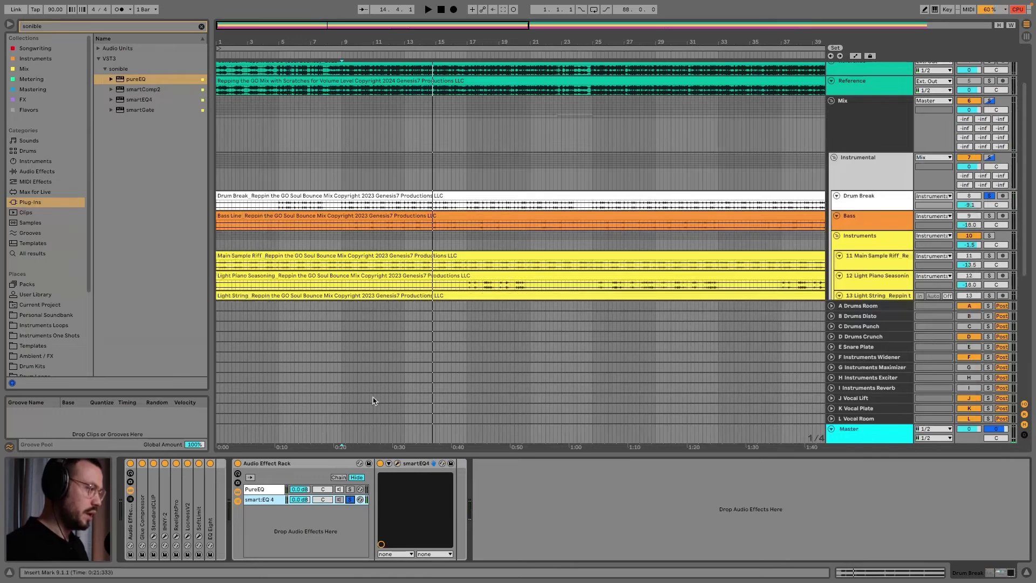
{"action": "left_click", "coordinate": [343, 273]}
{"action": "key", "text": "super+alt+p"}
{"action": "key", "text": "space"}
{"action": "left_click", "coordinate": [709, 489]}
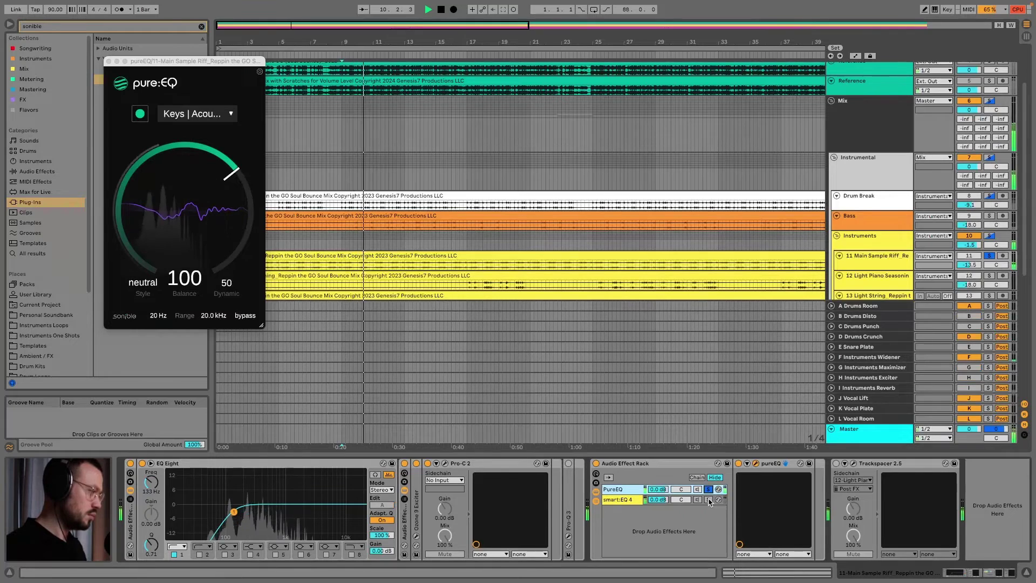
{"action": "left_click", "coordinate": [709, 499]}
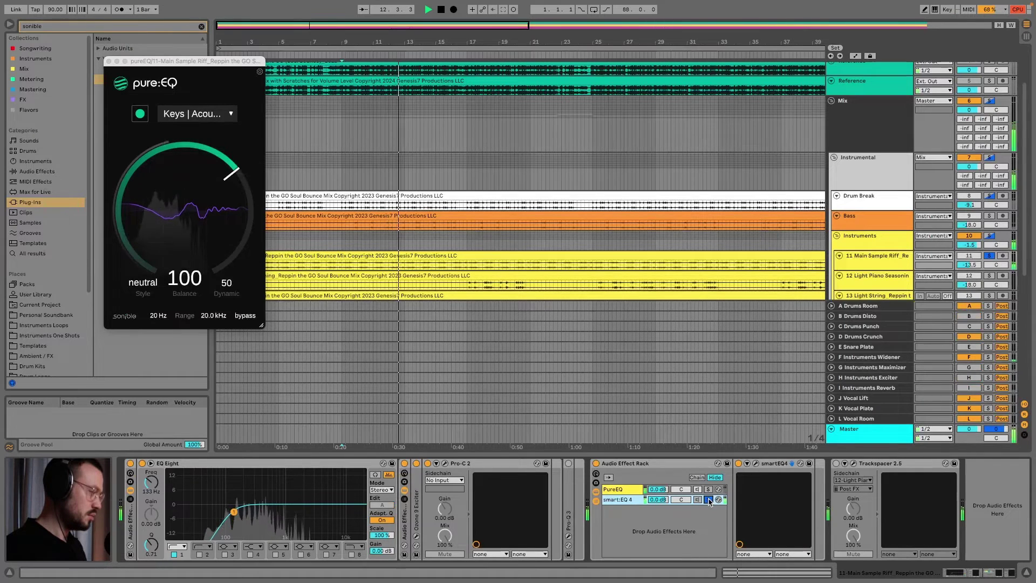
{"action": "left_click", "coordinate": [709, 489]}
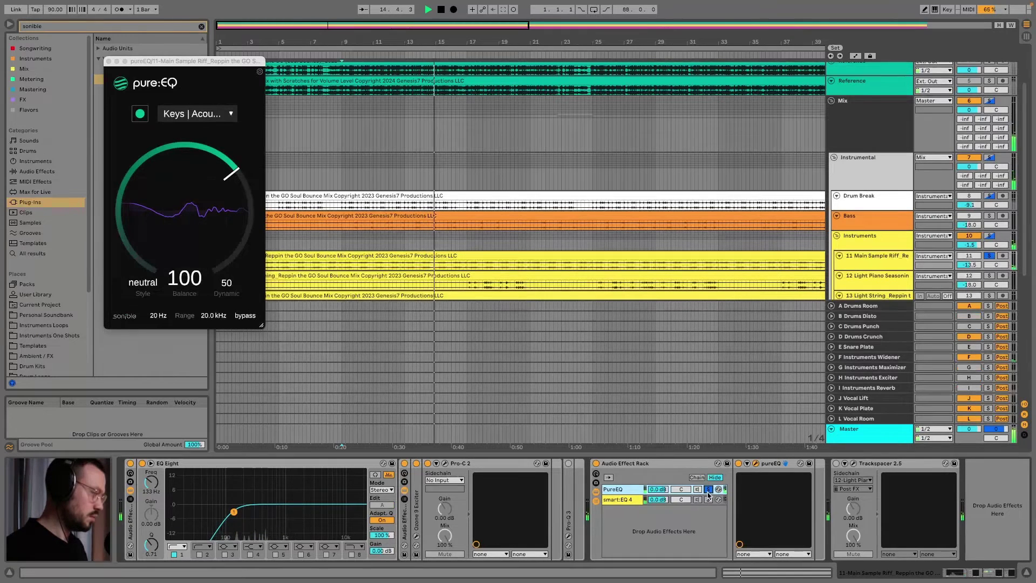
{"action": "left_click", "coordinate": [709, 500]}
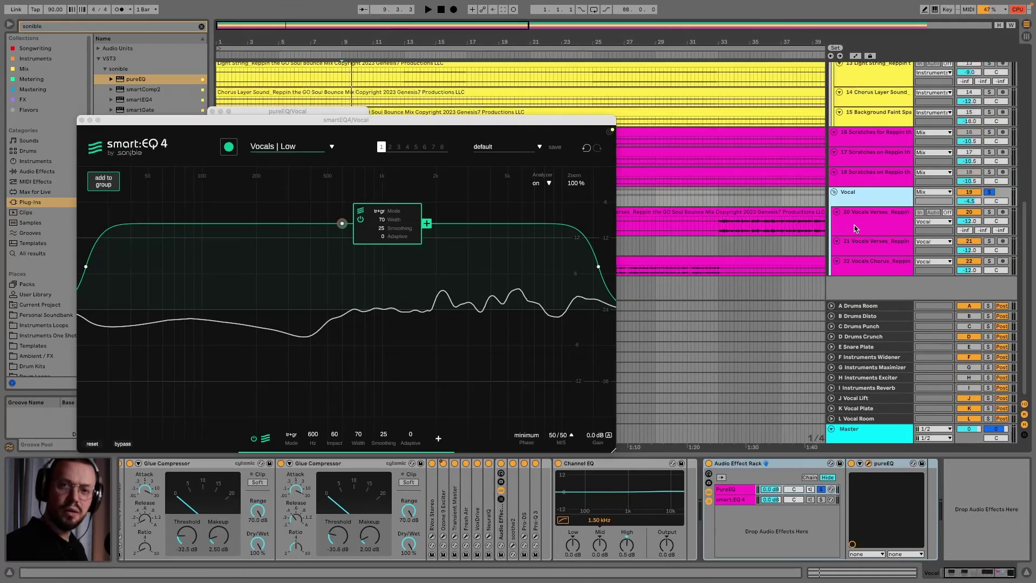
Play the Vocal group from bar 9 and compare its PureEQ and smart:EQ 4 chains by soloing them alternately.
{"action": "key", "text": "space"}
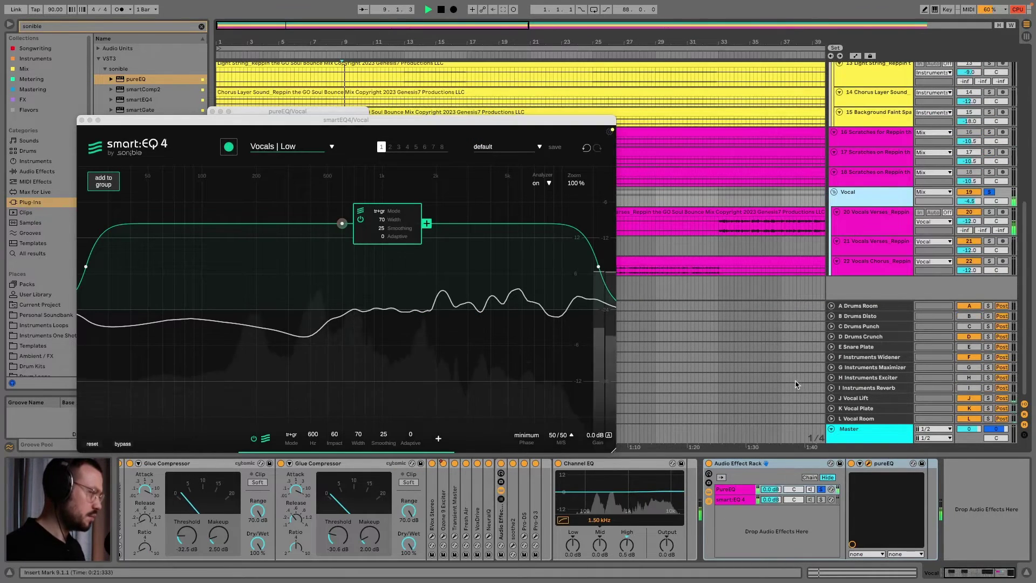
{"action": "left_click", "coordinate": [821, 500]}
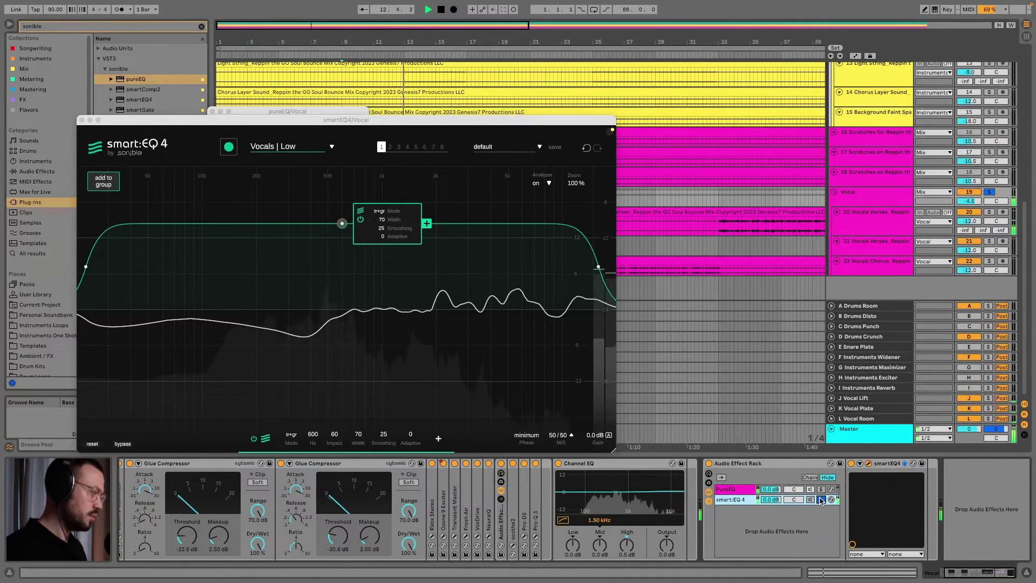
{"action": "left_click", "coordinate": [821, 490]}
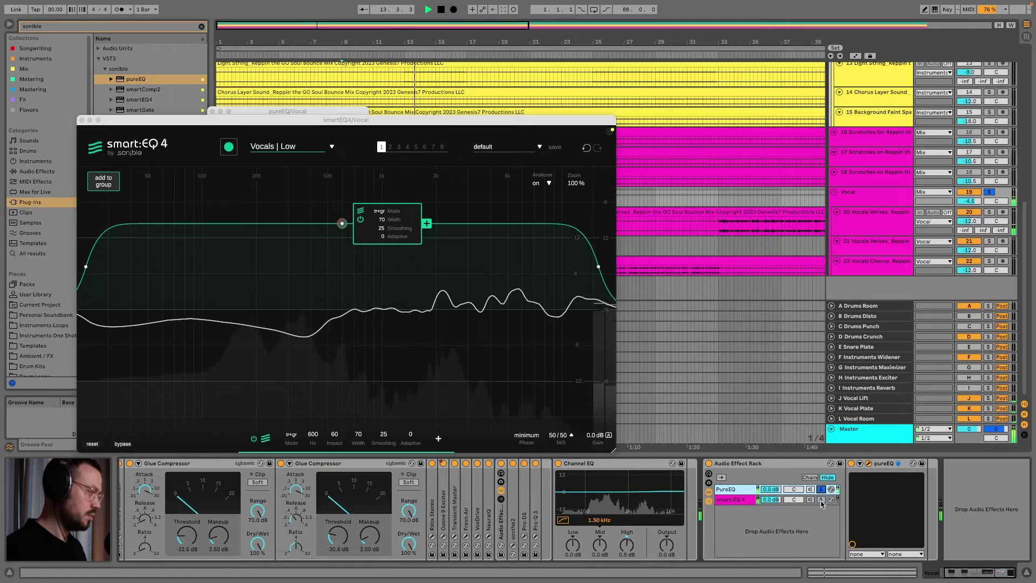
{"action": "left_click", "coordinate": [821, 500]}
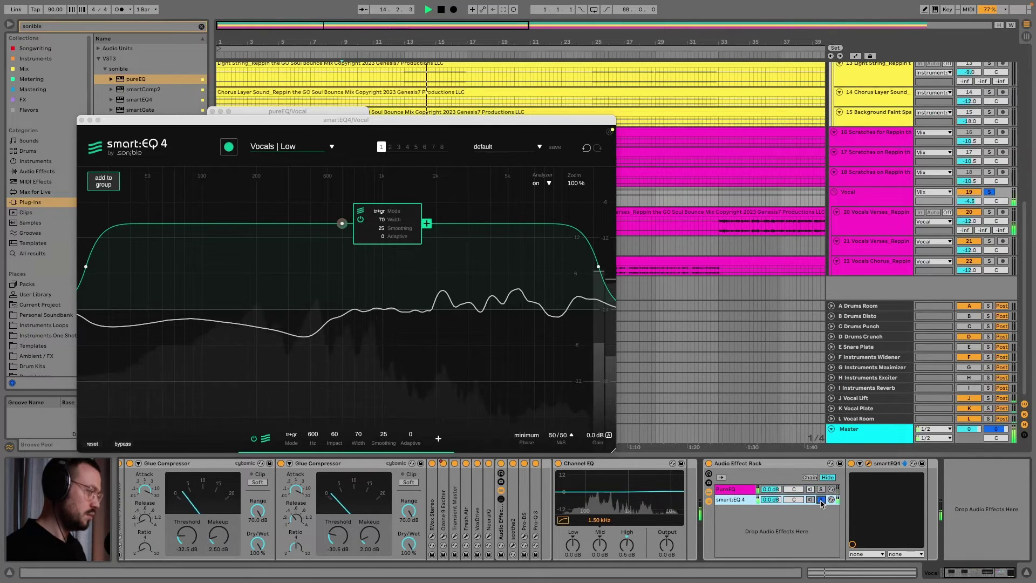
{"action": "left_click", "coordinate": [821, 490]}
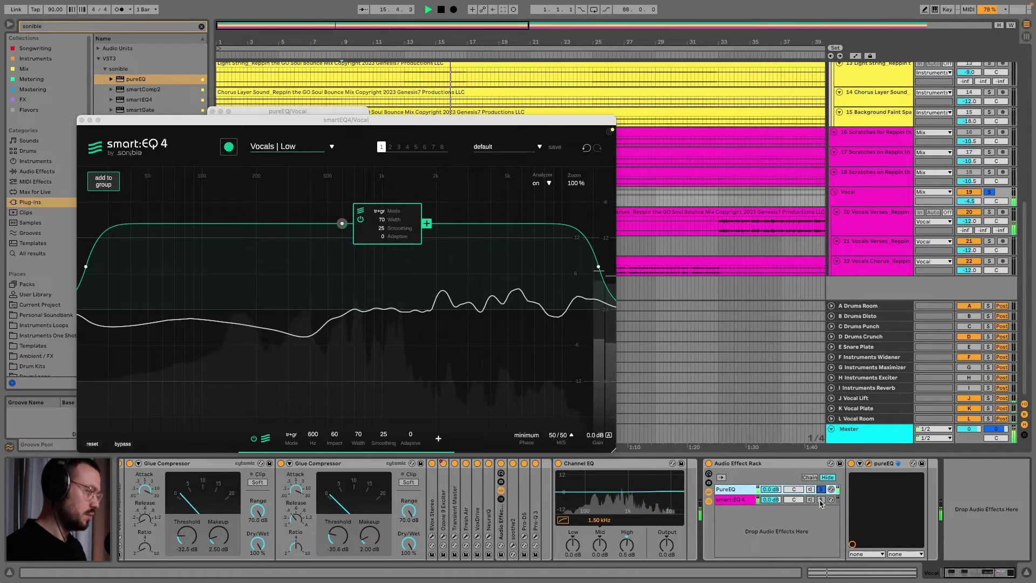
{"action": "left_click", "coordinate": [821, 500]}
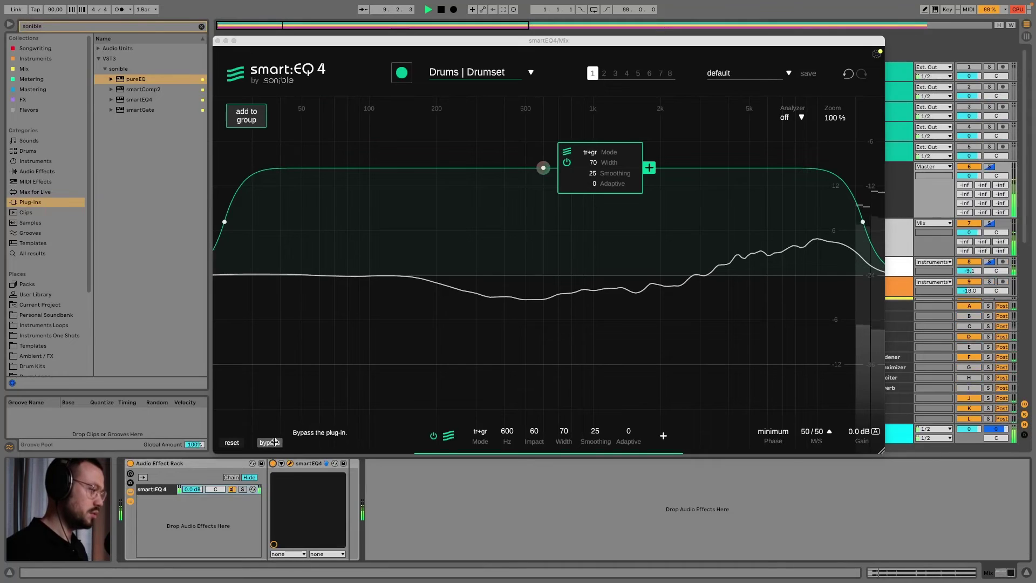
Compare the playing mix with smart:EQ 4 bypassed and active several times, leaving the plug-in active.
{"action": "left_click", "coordinate": [272, 443]}
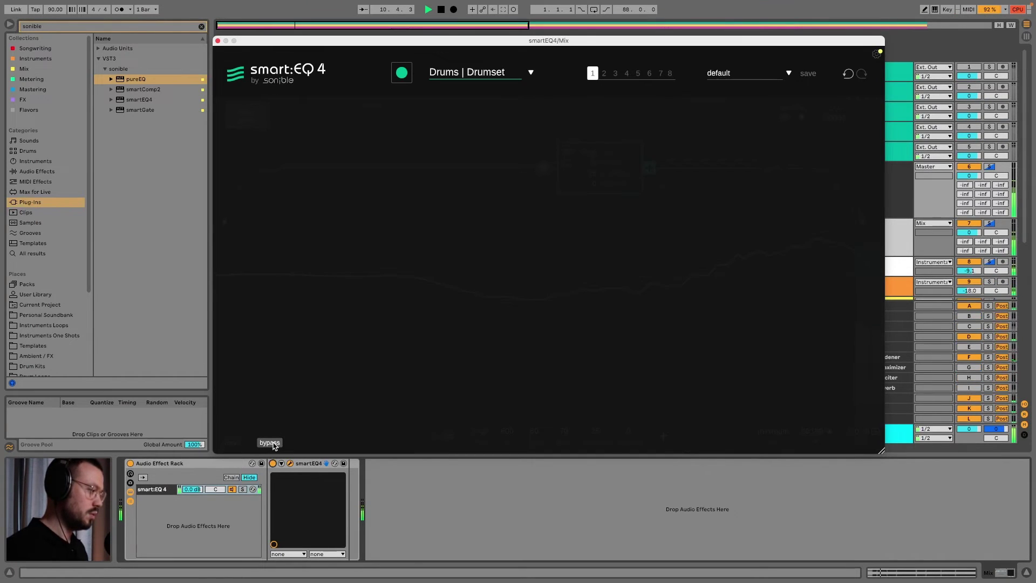
{"action": "left_click", "coordinate": [273, 444]}
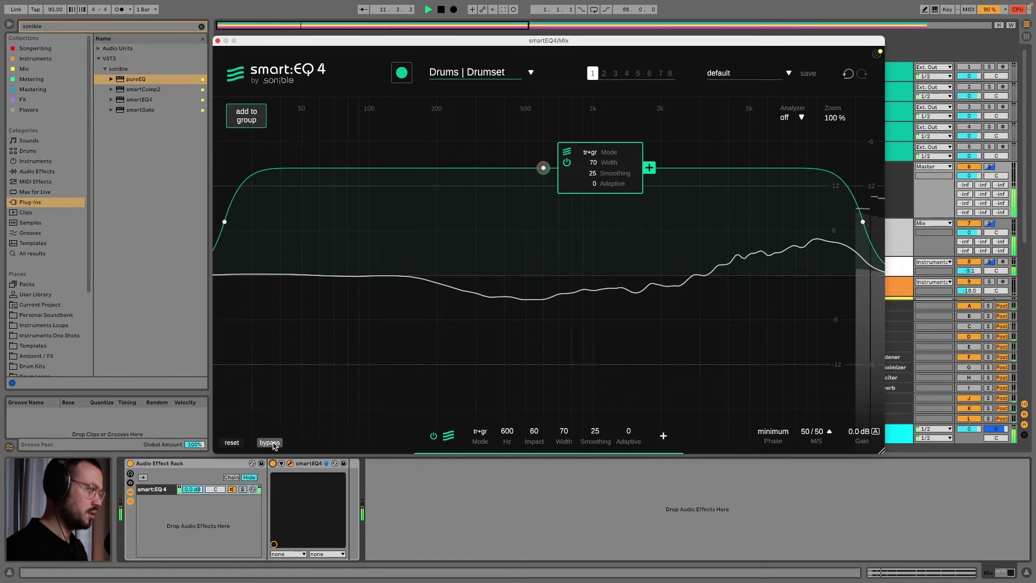
{"action": "left_click", "coordinate": [273, 443]}
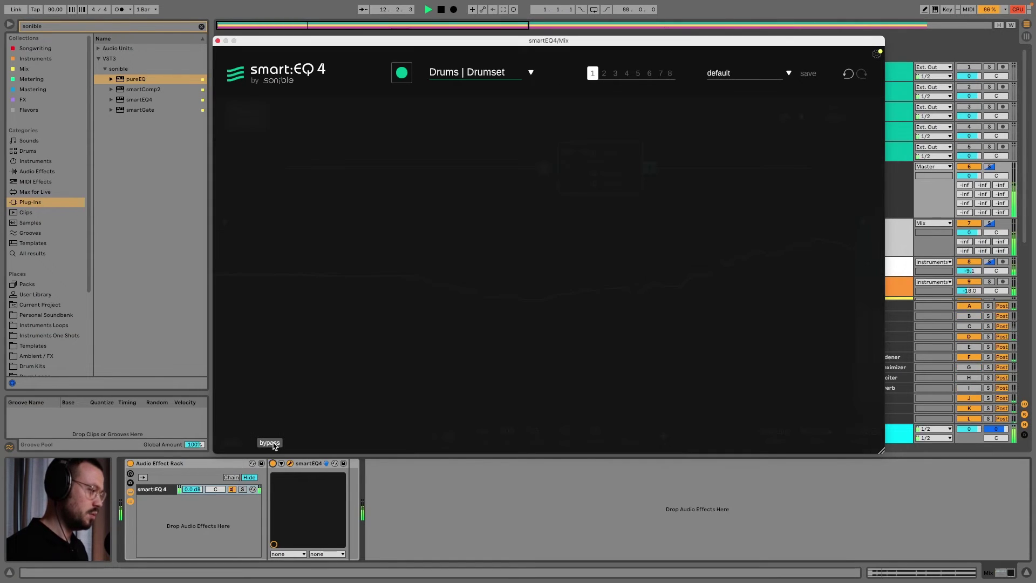
{"action": "left_click", "coordinate": [273, 444]}
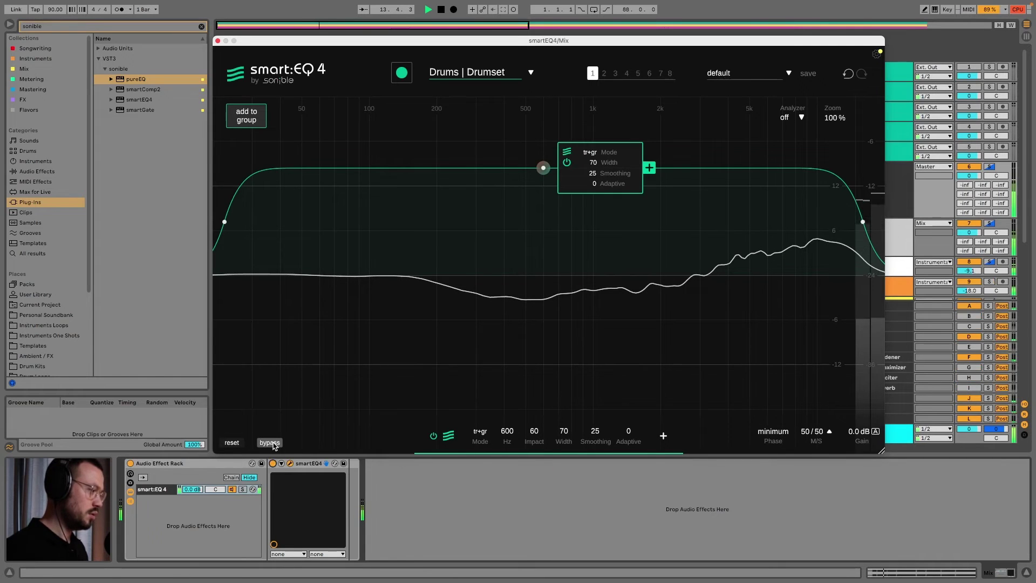
{"action": "left_click", "coordinate": [273, 444]}
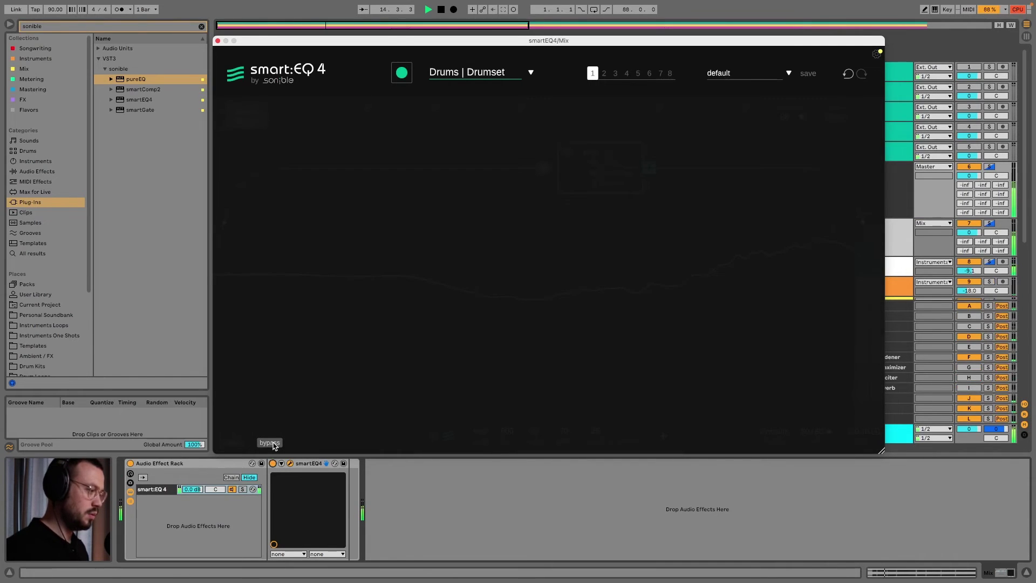
{"action": "left_click", "coordinate": [273, 443]}
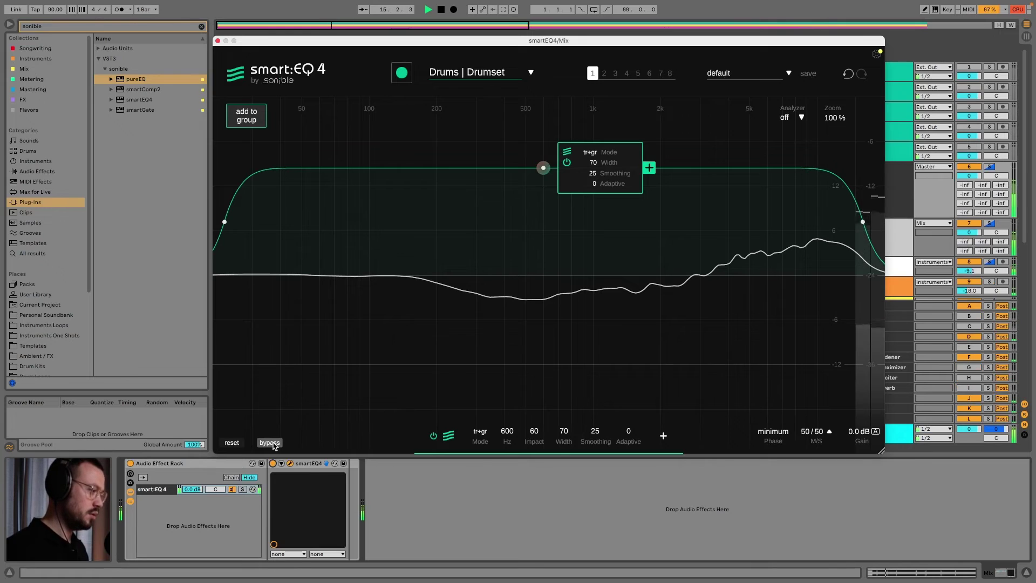
{"action": "left_click", "coordinate": [274, 444]}
{"action": "left_click", "coordinate": [273, 443]}
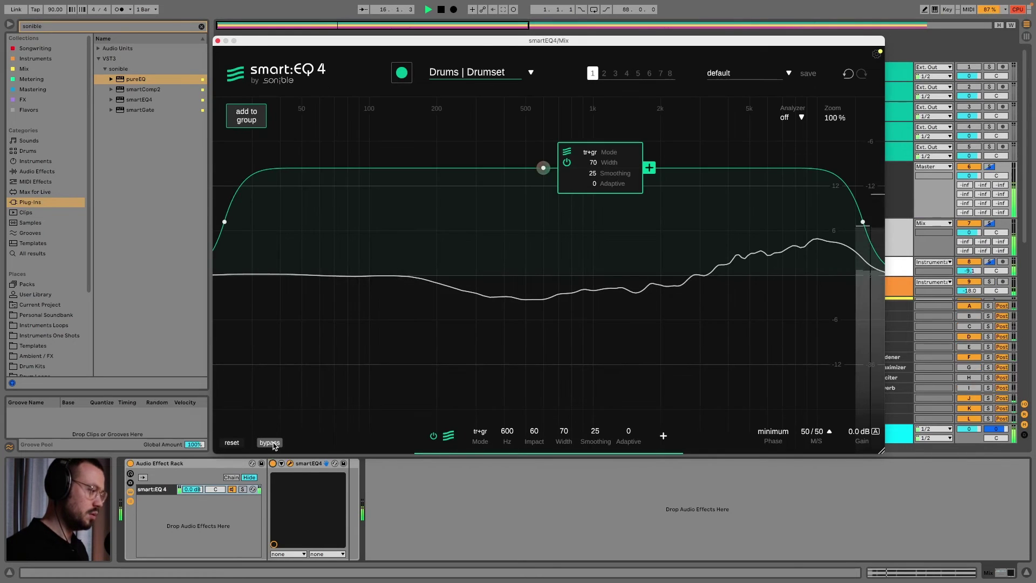